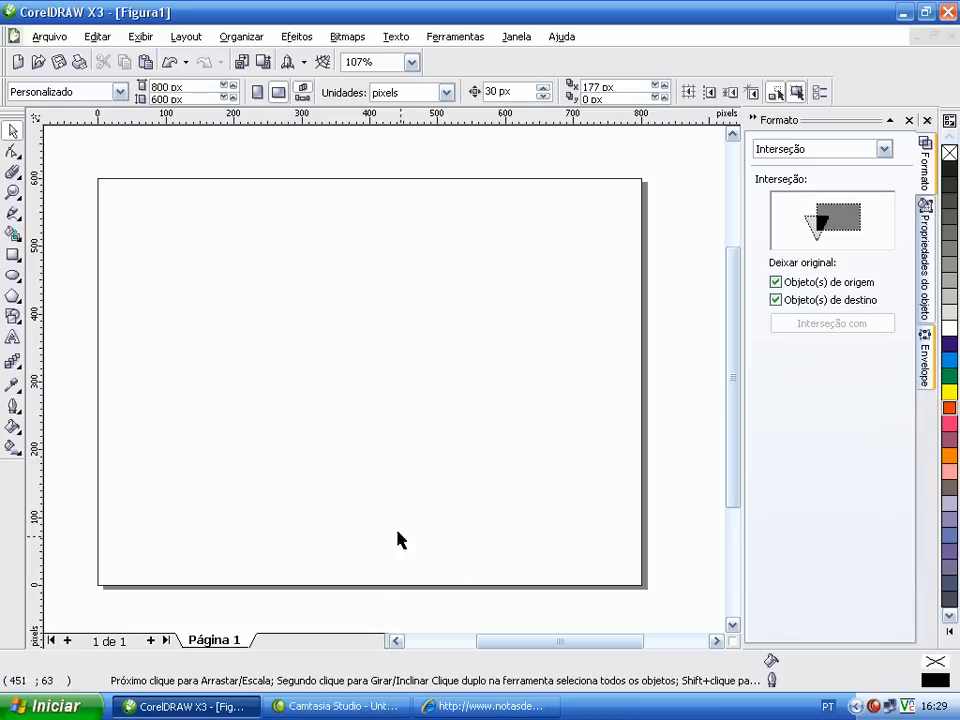
click(478, 707)
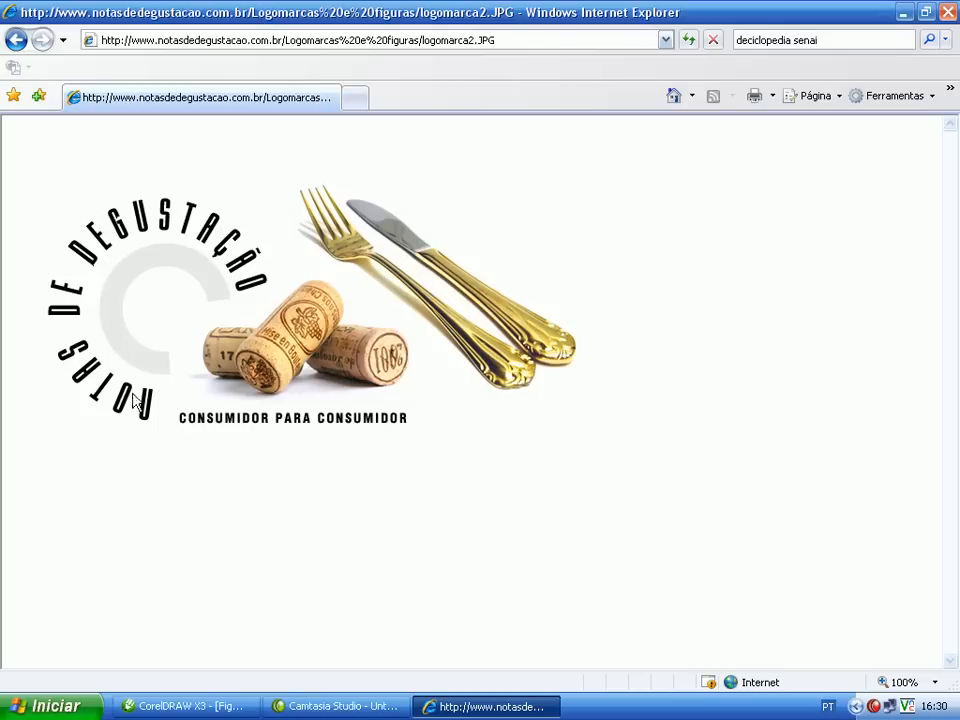
click(188, 706)
click(397, 37)
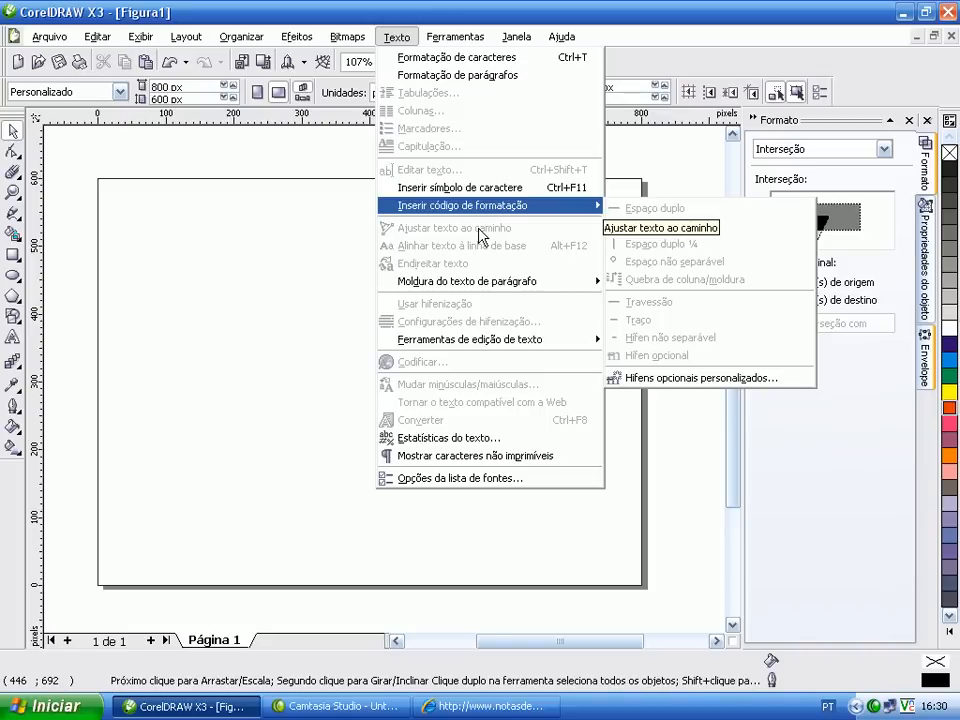
click(231, 246)
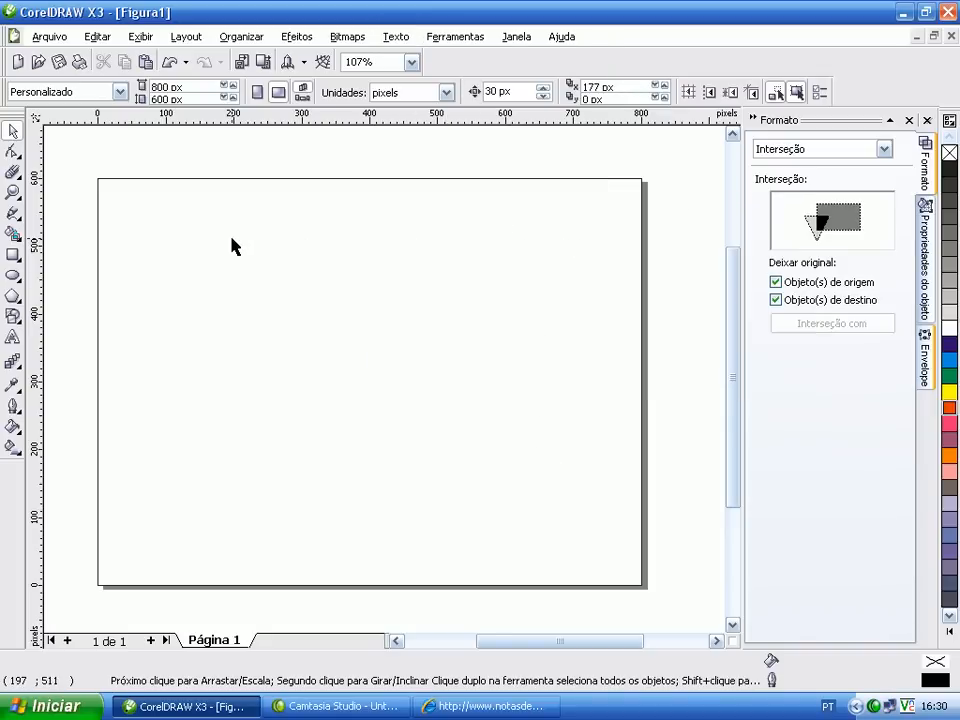
Copy the "Notas de Degustação" logo image from the web browser and paste it into the CorelDRAW page.
click(462, 706)
right_click(336, 412)
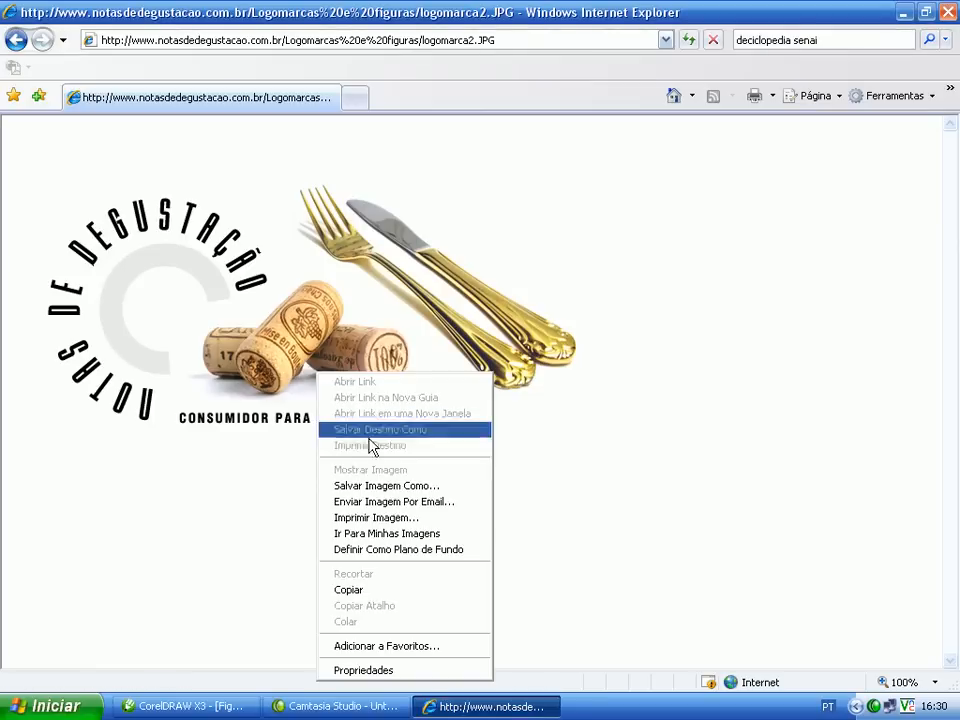
click(380, 592)
click(334, 704)
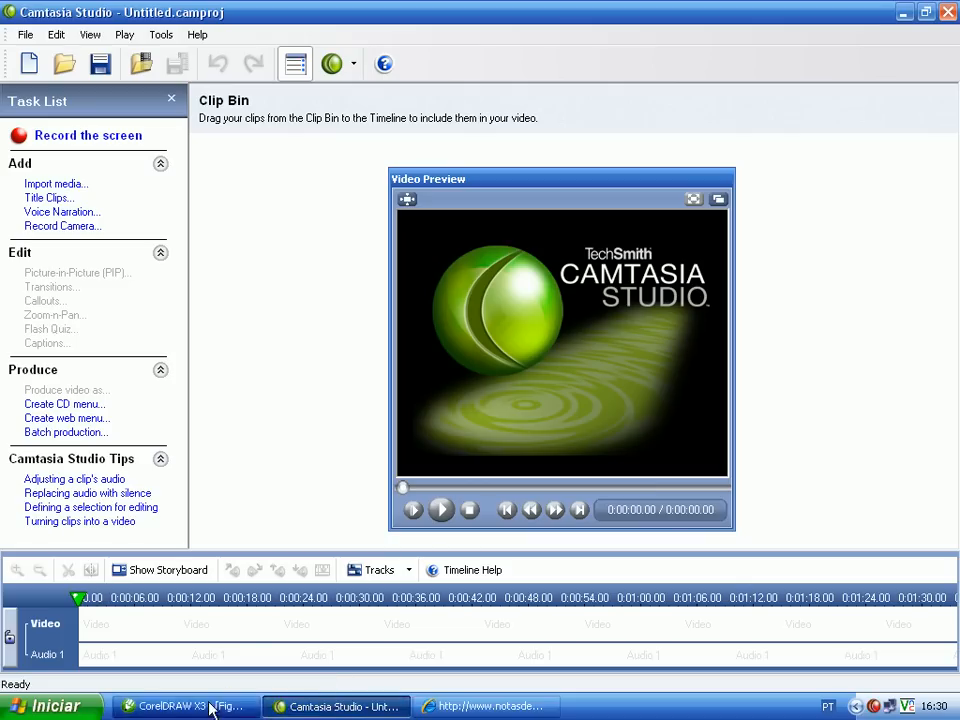
click(244, 704)
right_click(319, 289)
key(Down)
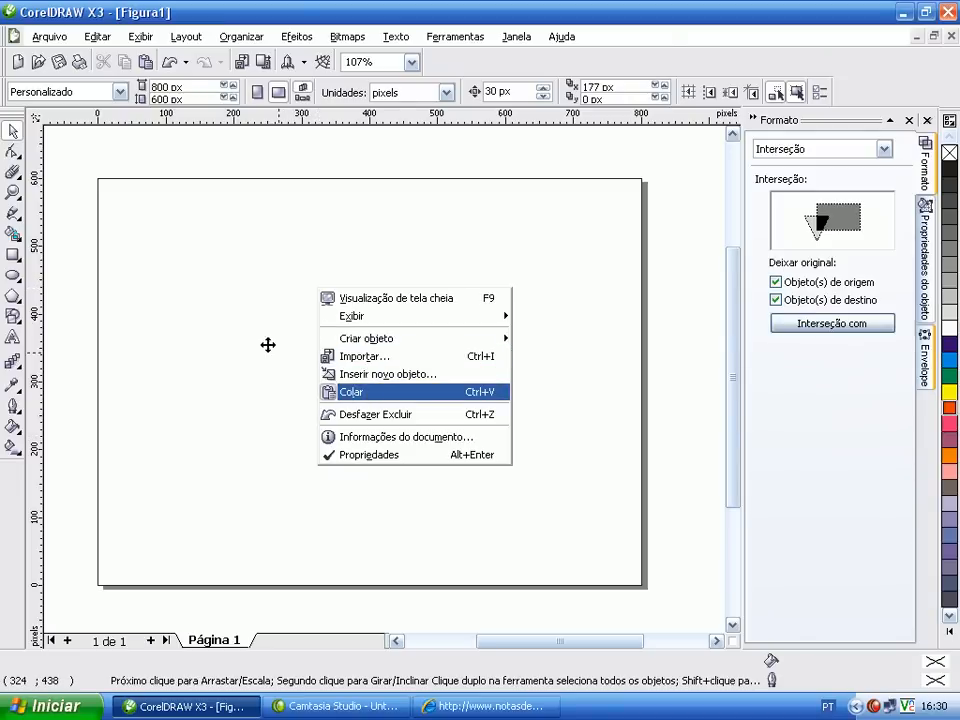
key(Return)
Scale the pasted logo bitmap down proportionally to about 818 × 424 px and centre it over the page.
scroll(386, 377, down, 2)
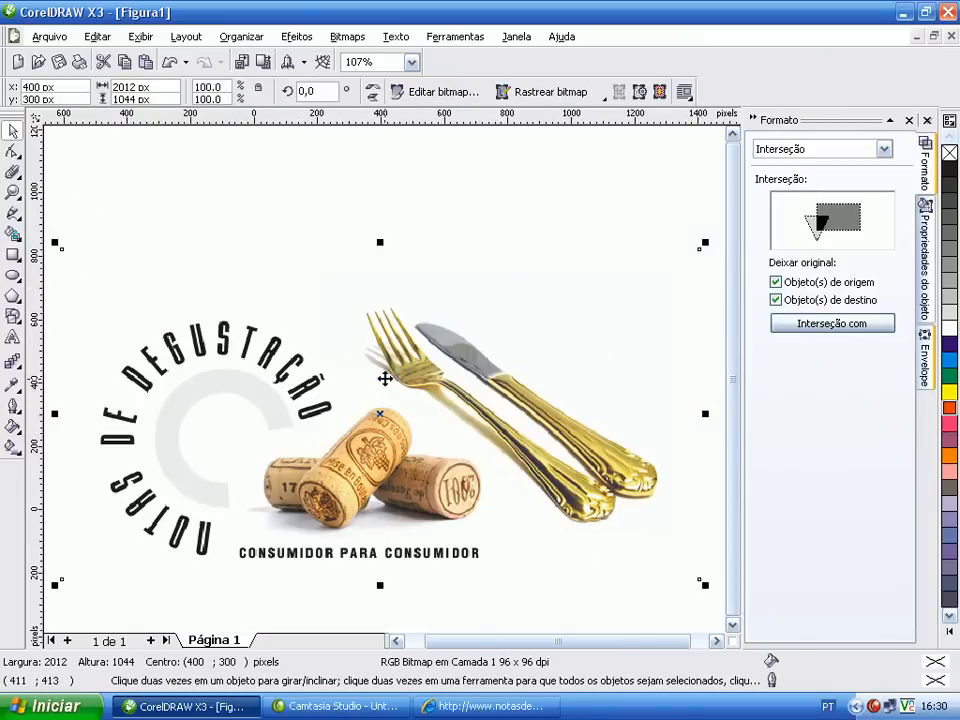
drag(698, 249, 315, 456)
drag(245, 480, 434, 357)
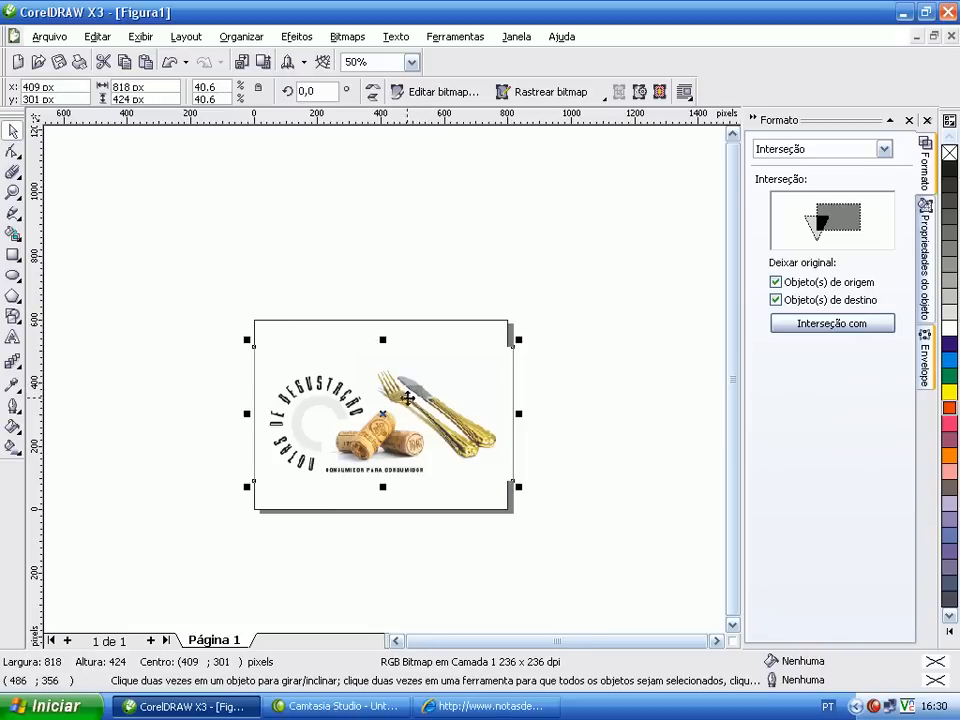
click(223, 536)
Move the logo bitmap slightly up on the page, to a vertical centre of about 327 px.
click(13, 192)
drag(218, 322, 500, 498)
click(12, 131)
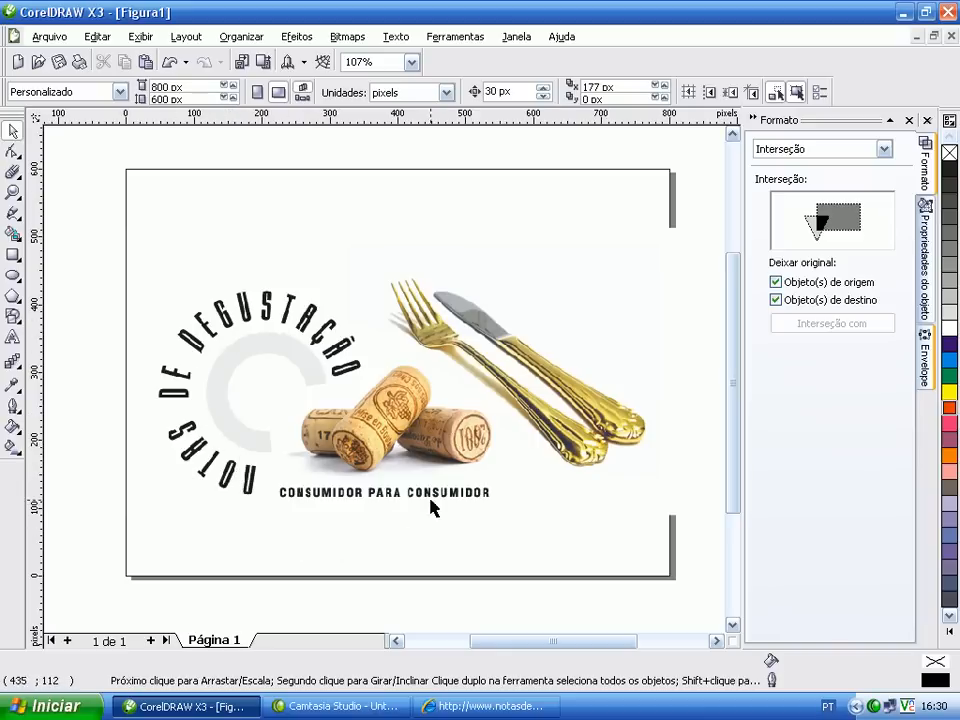
drag(413, 419, 374, 414)
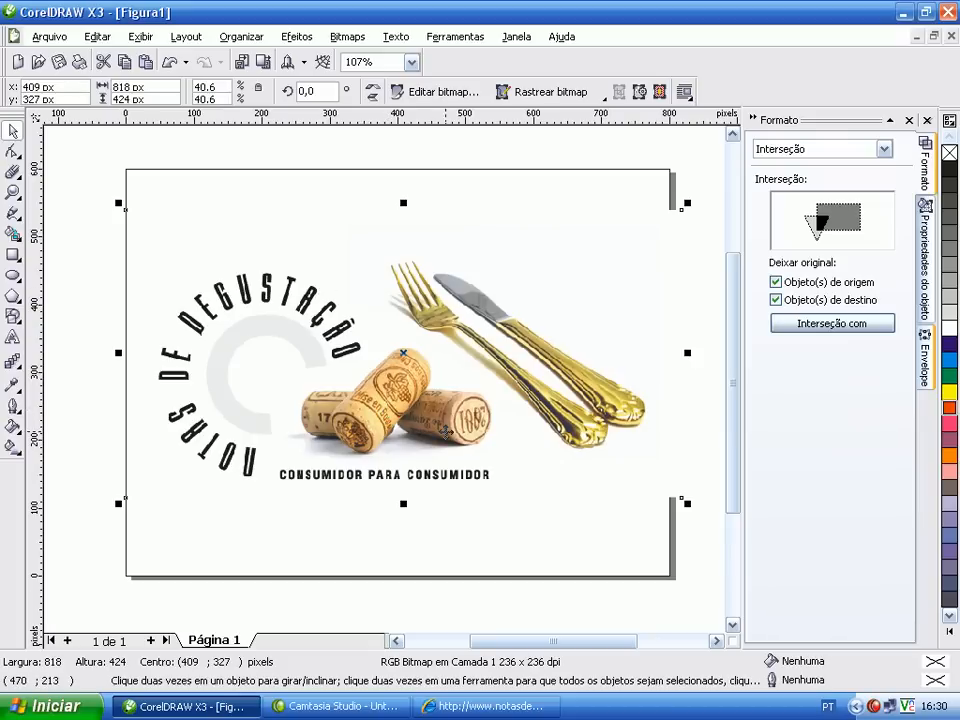
Erase the tagline "CONSUMIDOR PARA CONSUMIDOR" below the corks with a 20 px Eraser.
click(20, 176)
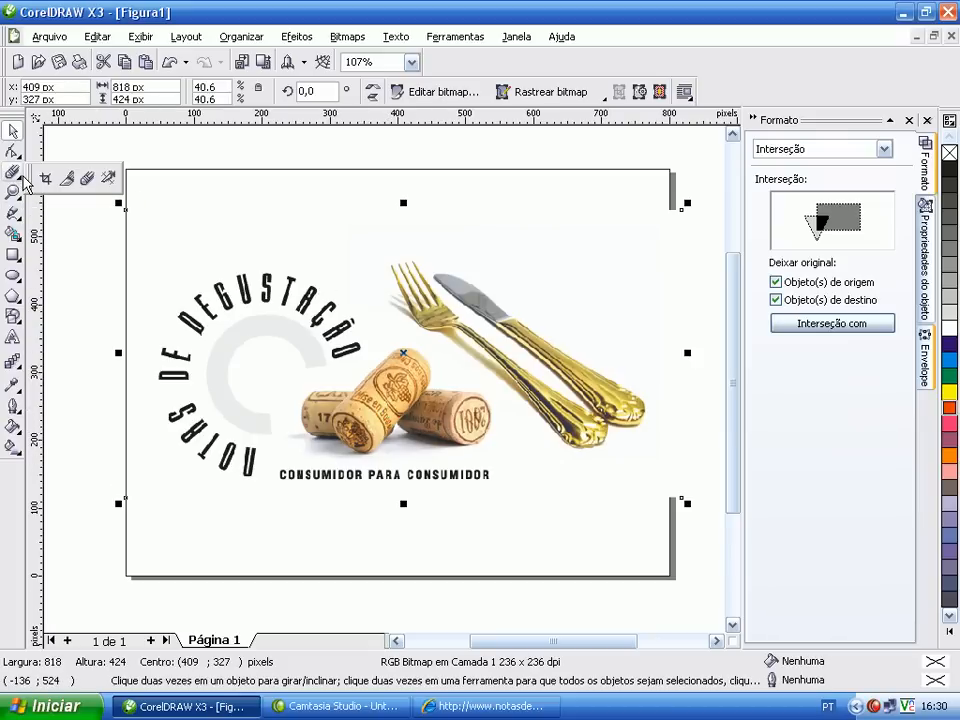
click(89, 180)
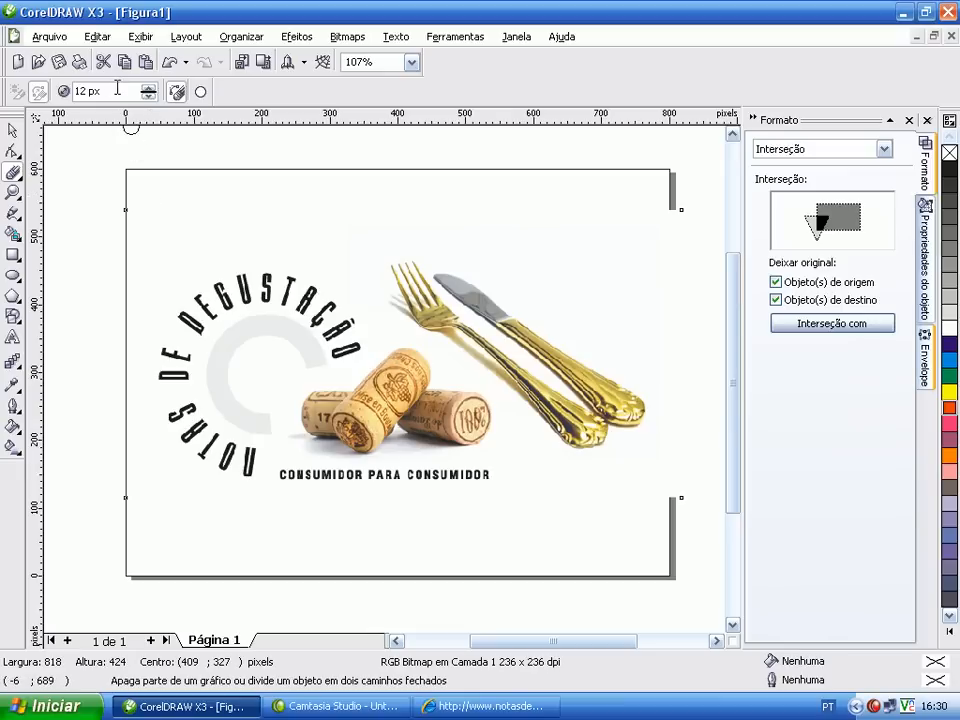
drag(108, 91, 35, 98)
text(20)
key(Return)
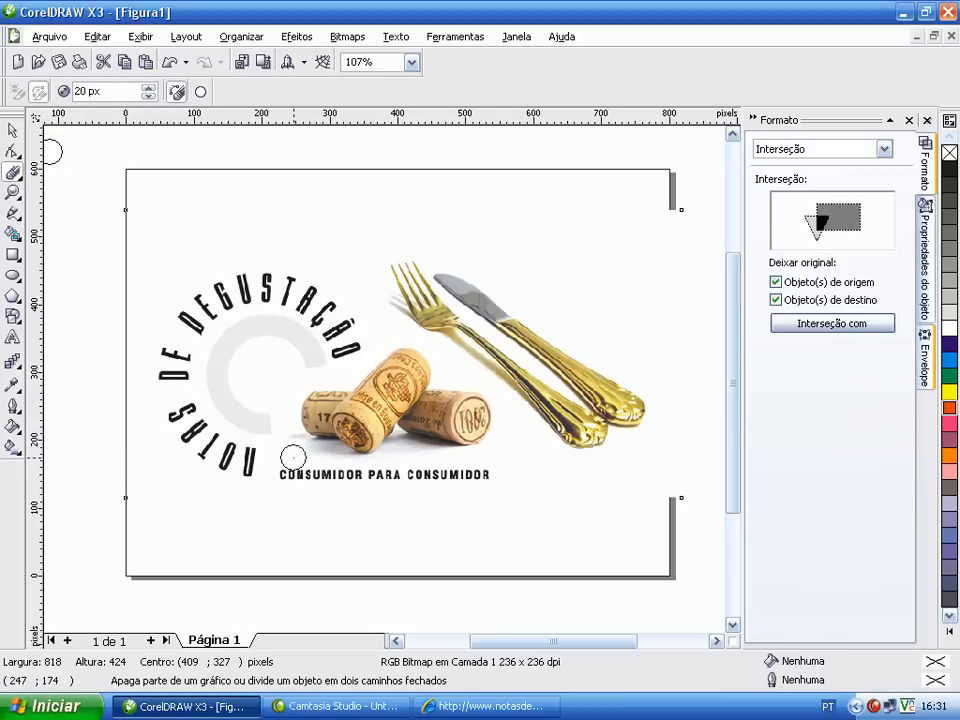
drag(280, 474, 499, 471)
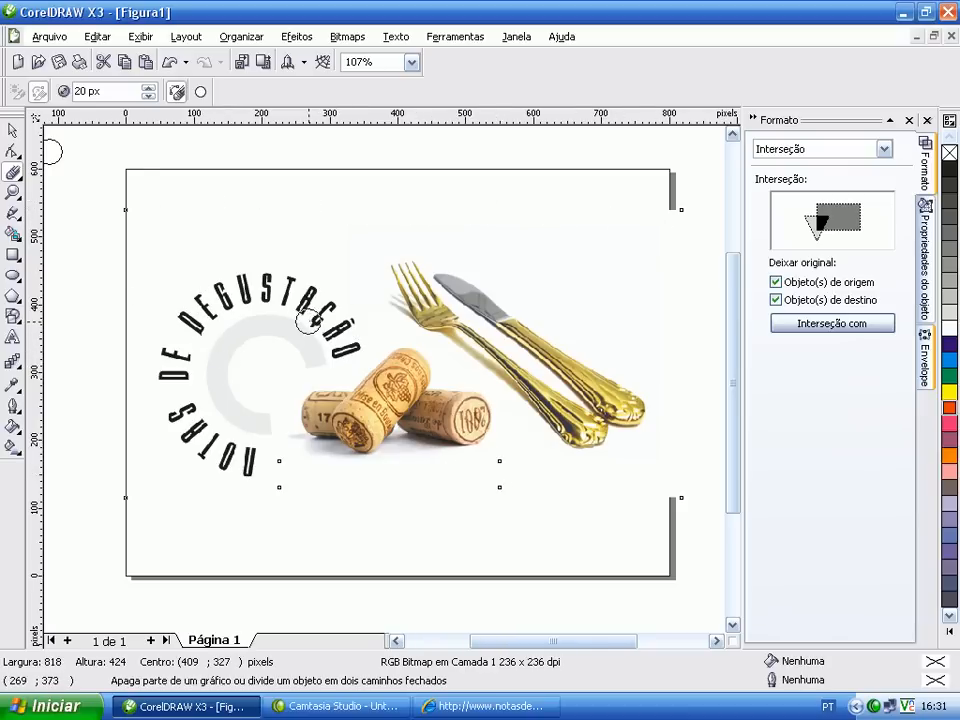
Erase the curved text "NOTAS DE DEGUSTAÇÃO" around the gray ring and deselect the bitmap.
mouse_move(256, 456)
mouse_down()
mouse_move(220, 468)
mouse_move(209, 462)
mouse_move(207, 437)
mouse_move(172, 423)
mouse_move(185, 395)
mouse_move(160, 359)
mouse_move(190, 374)
mouse_move(187, 312)
mouse_move(201, 327)
mouse_move(215, 289)
mouse_move(262, 280)
mouse_move(307, 287)
mouse_move(356, 335)
mouse_move(355, 346)
mouse_move(337, 348)
mouse_move(324, 322)
mouse_move(293, 299)
mouse_move(218, 306)
mouse_up()
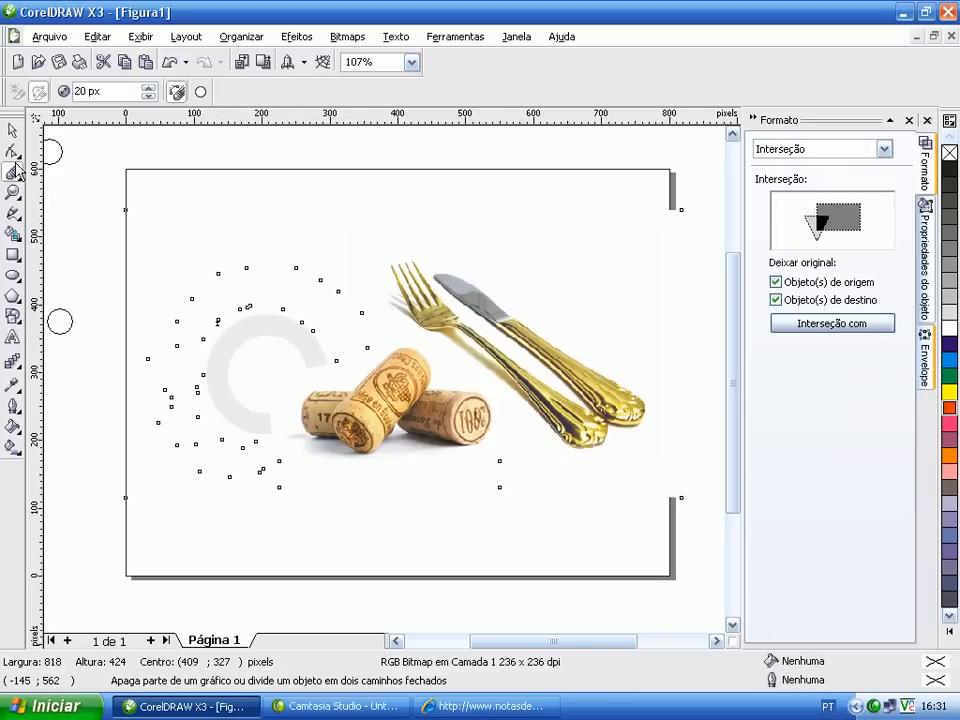
click(12, 131)
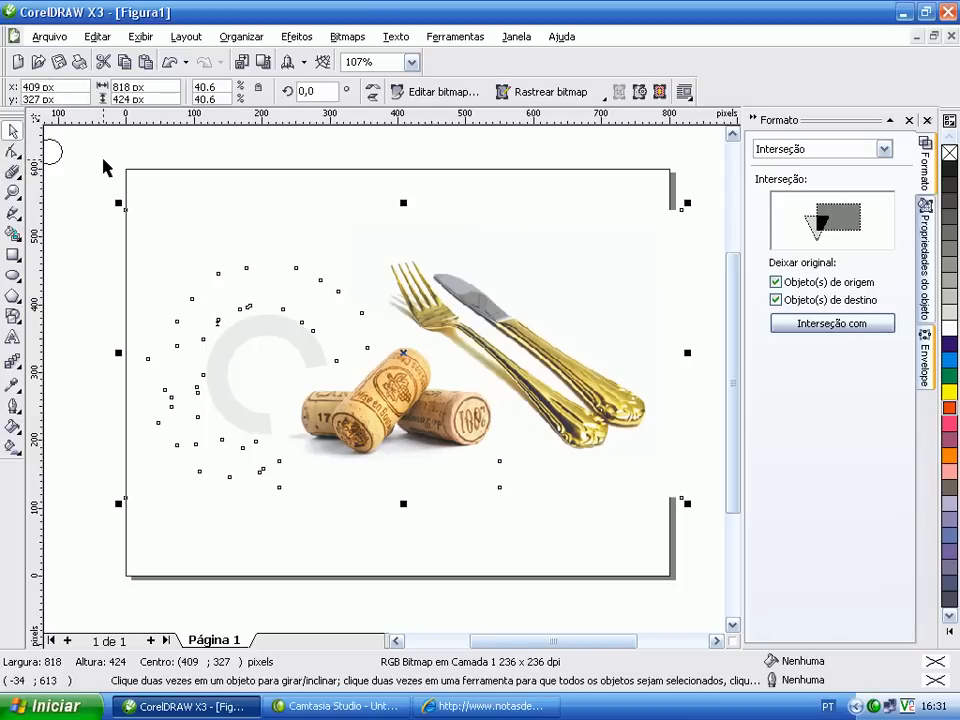
click(117, 289)
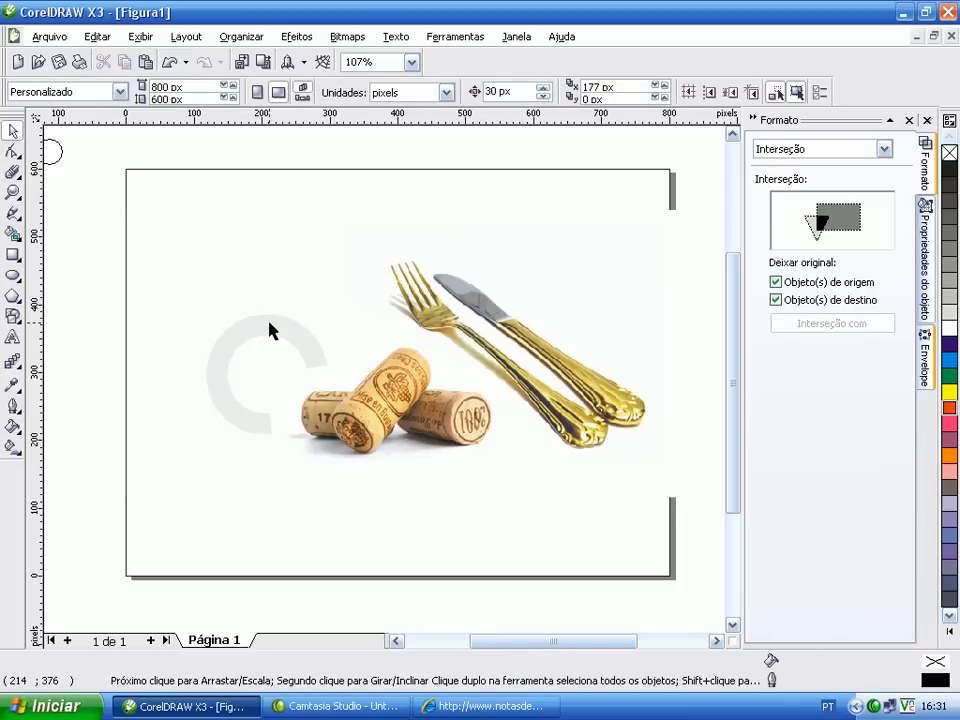
Add the 6 pt artistic text "VENHA CONHECER O MELHOR VINHO DA CIDADE" below the corks.
click(12, 338)
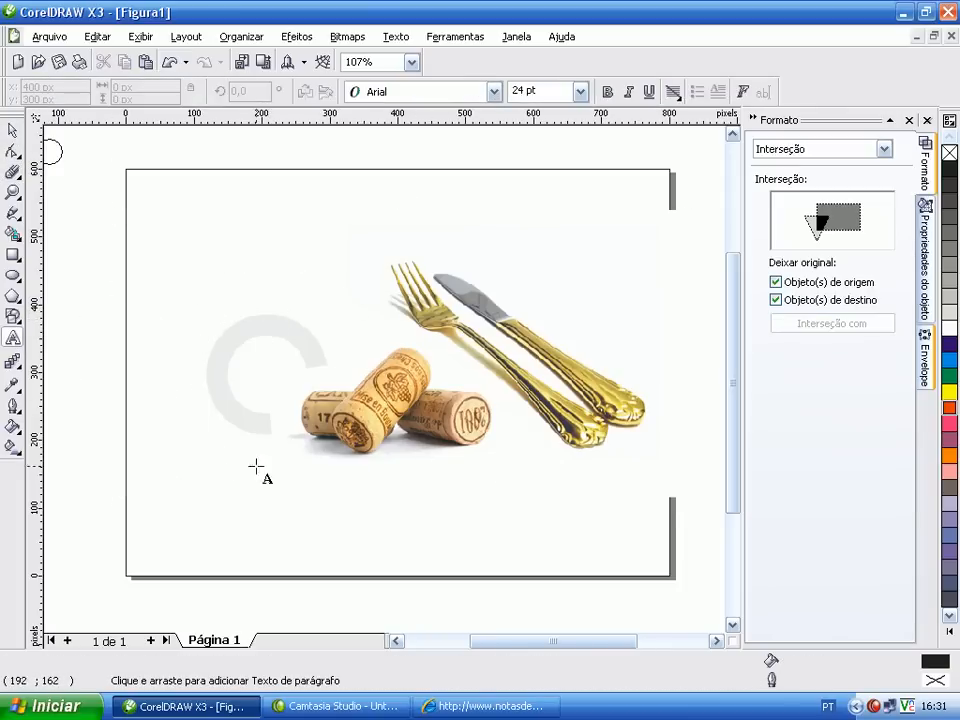
click(311, 492)
click(574, 92)
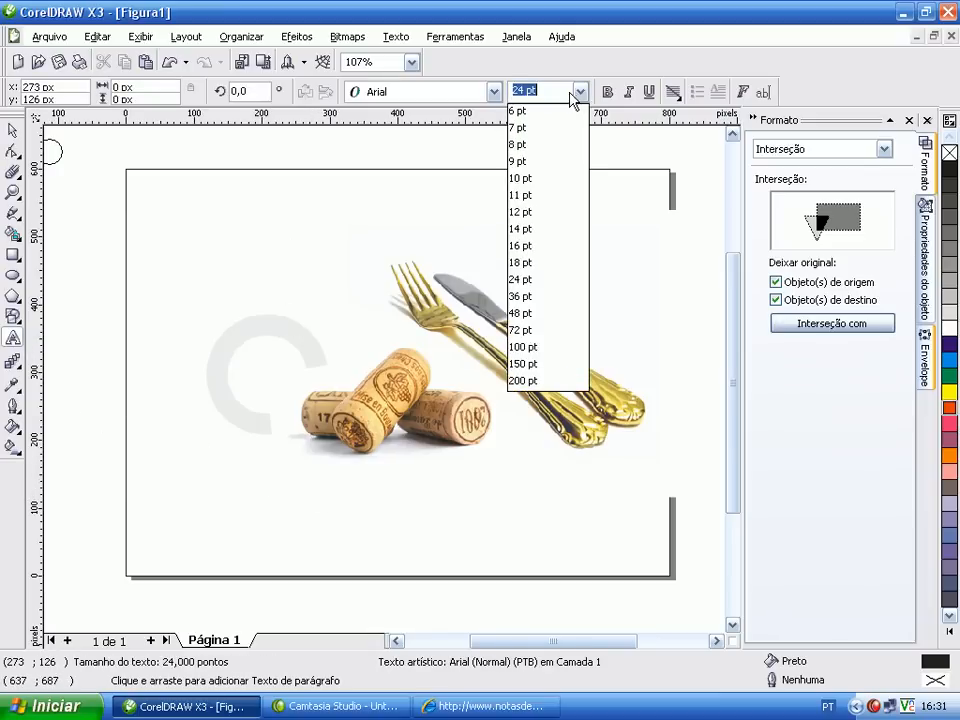
click(552, 111)
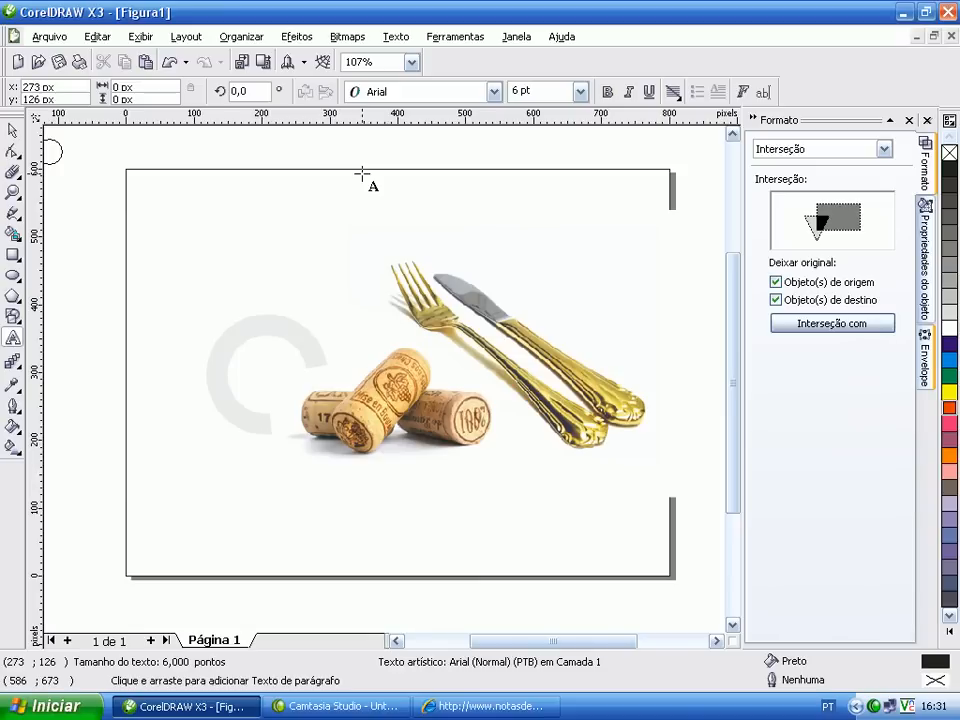
text(VEN)
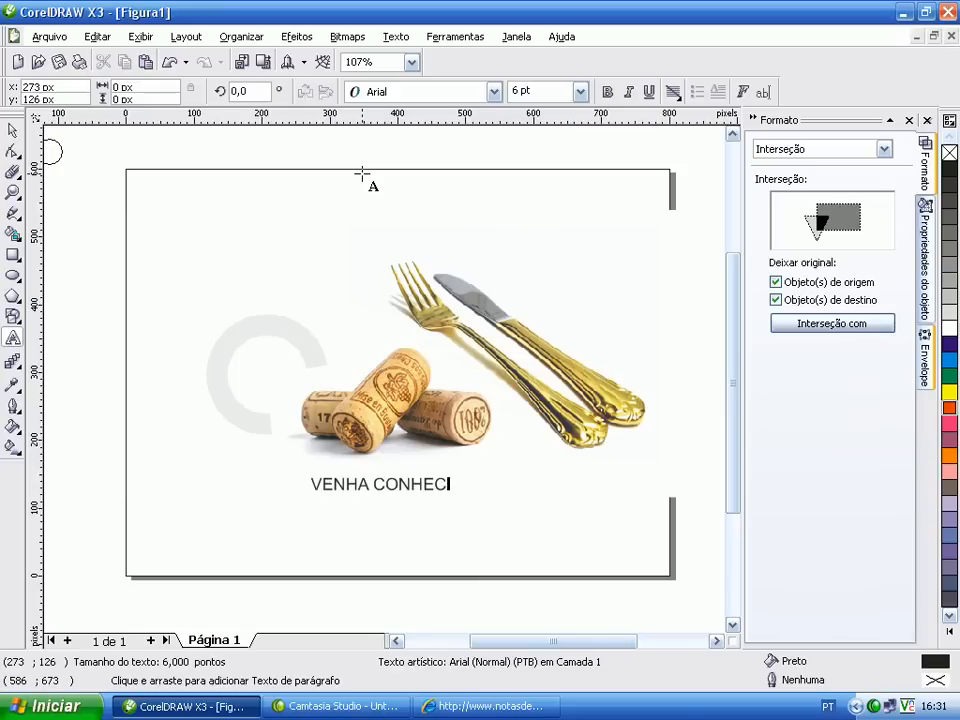
text(HA CONHECER O MELHOR VINHO DA CIDADE)
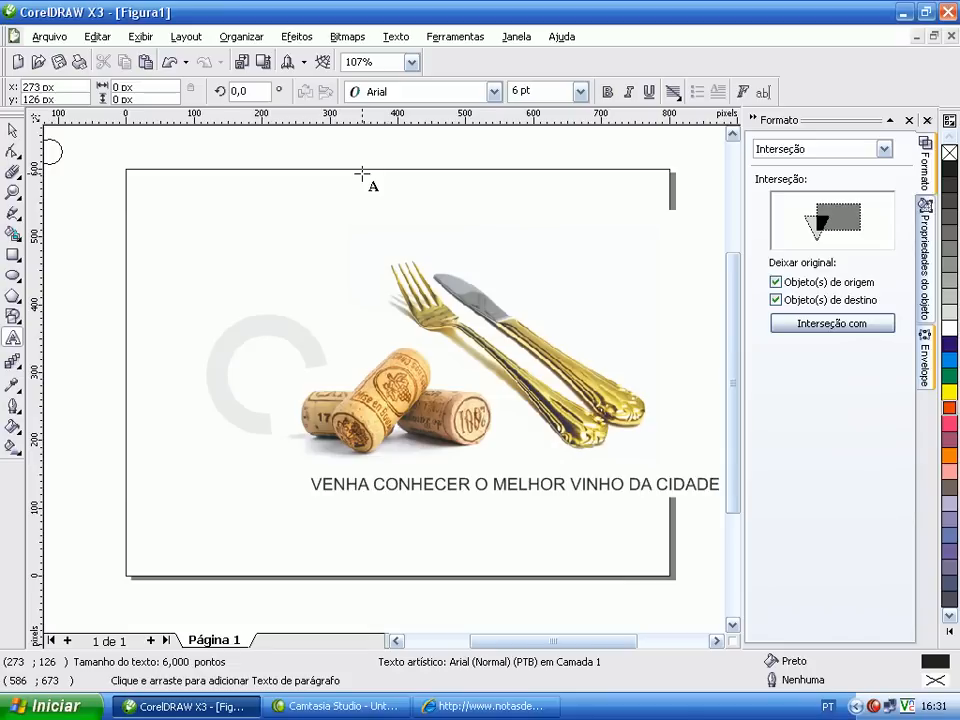
click(12, 130)
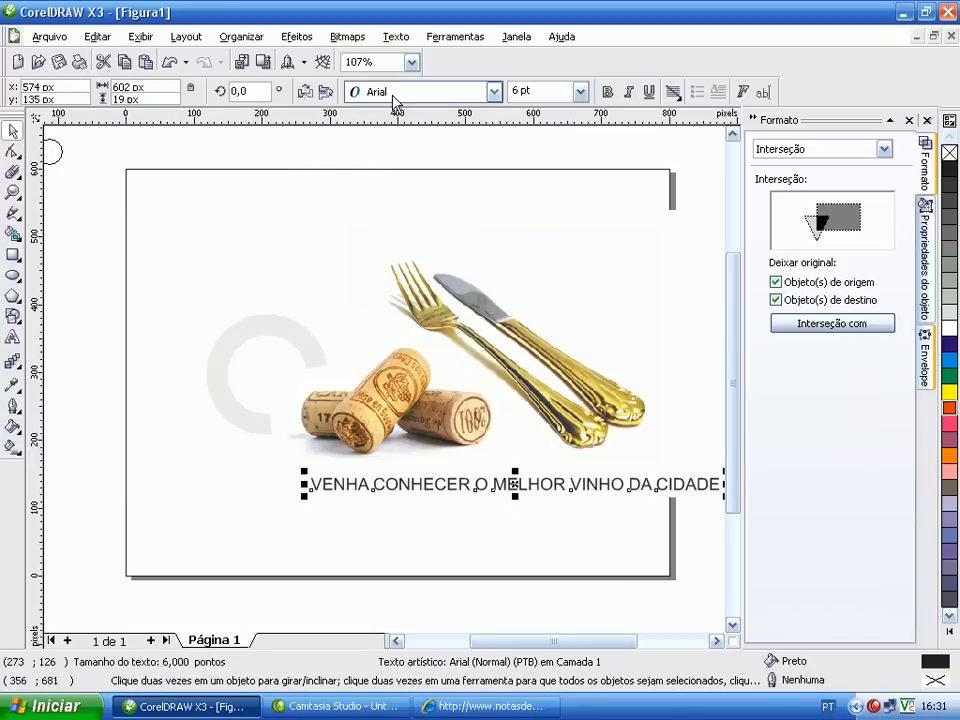
Set the slogan's font to Arial Narrow and reshape it to about 389 px wide and 29 px high.
click(493, 91)
click(386, 131)
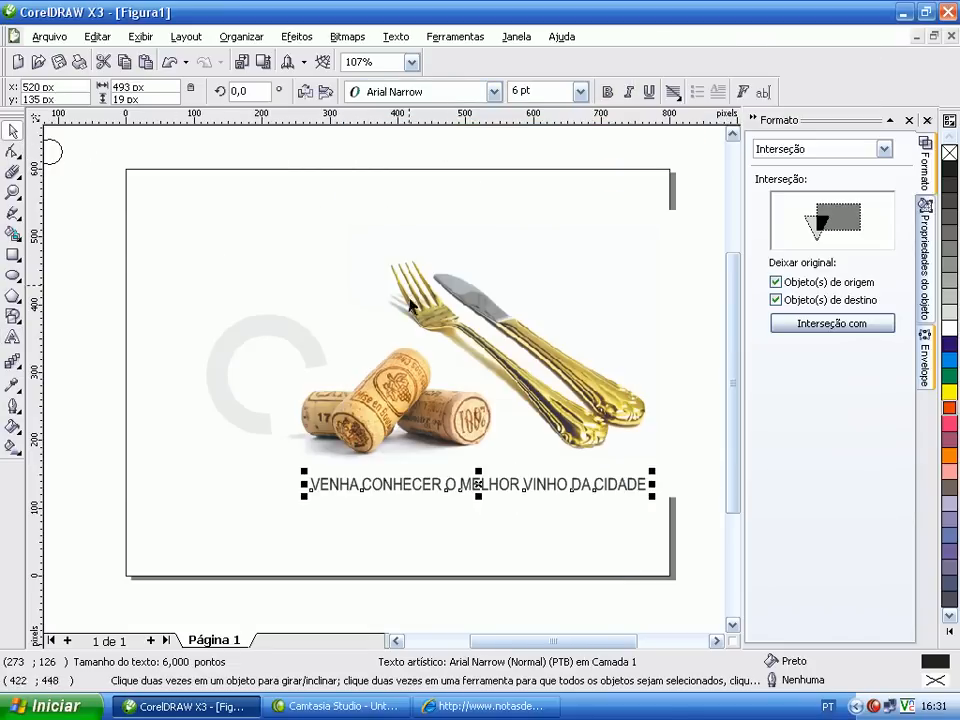
drag(651, 484, 582, 485)
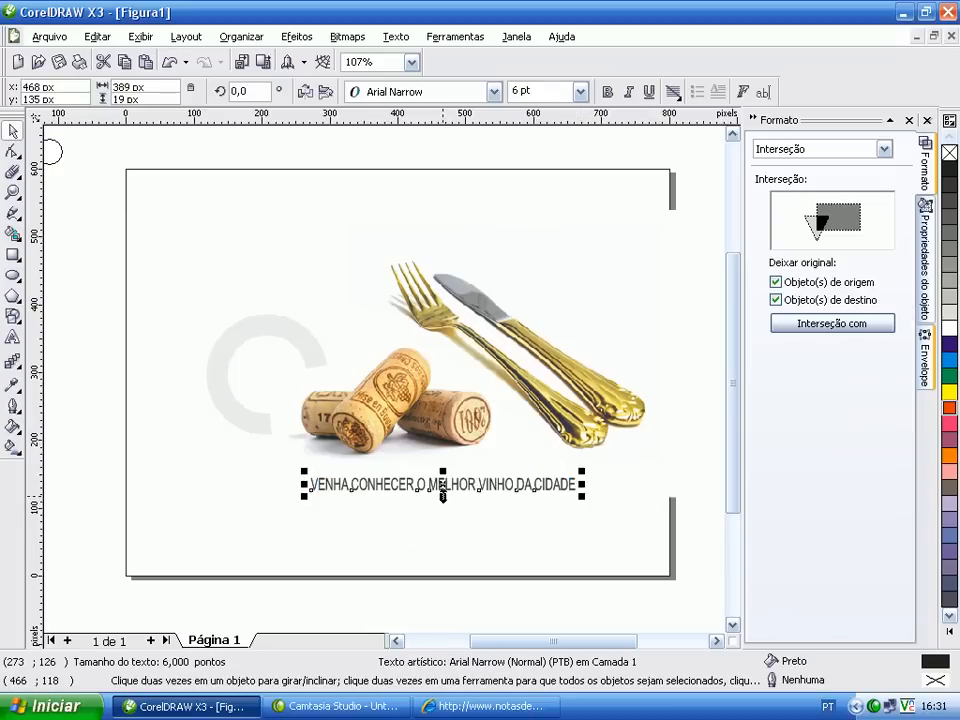
mouse_move(443, 497)
mouse_down()
mouse_move(442, 512)
mouse_move(440, 485)
mouse_up()
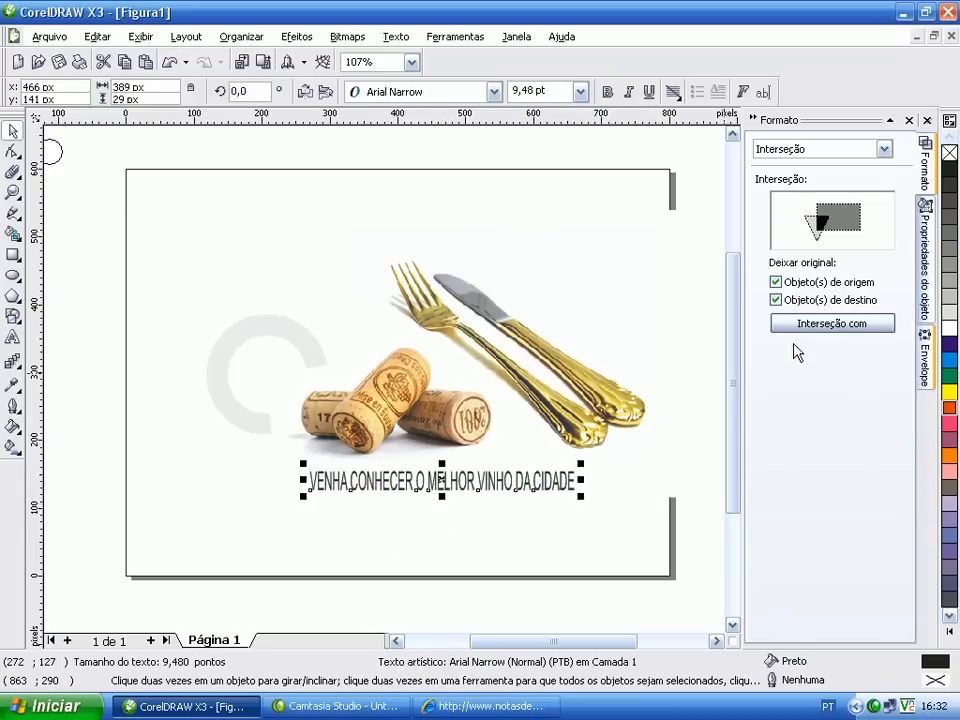
Make the slogan bold and shift it slightly up and to the right beneath the corks.
click(607, 91)
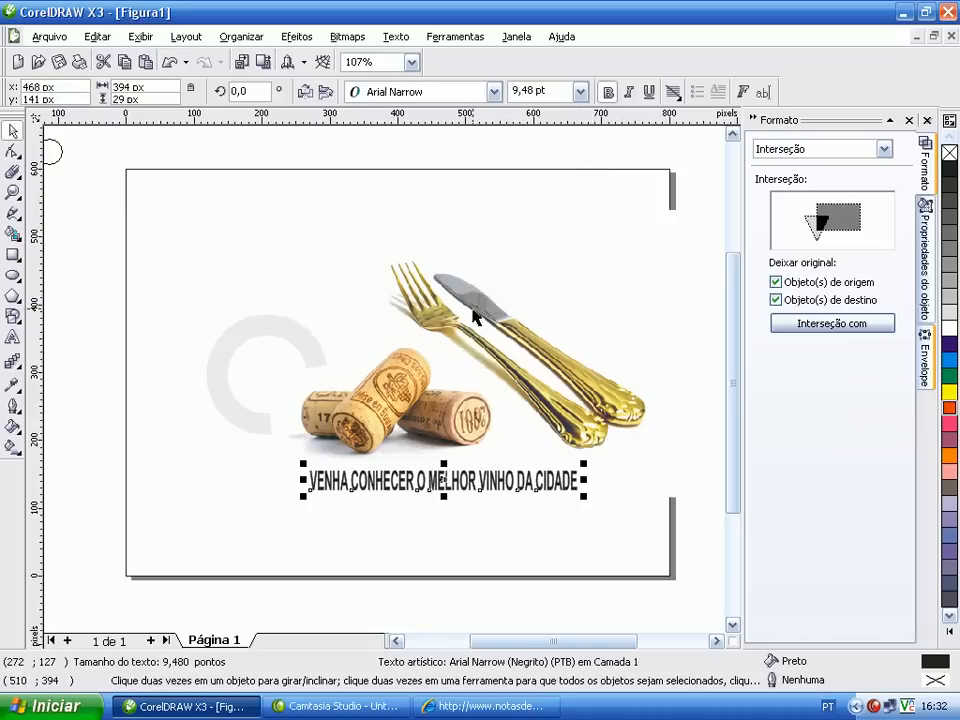
click(364, 530)
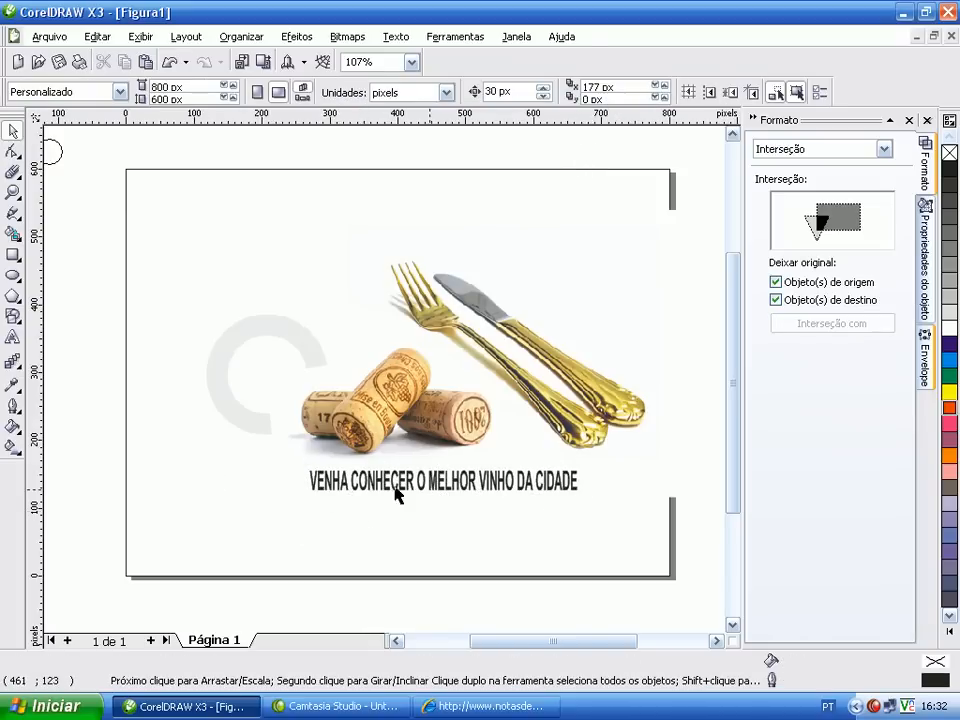
drag(392, 490, 403, 486)
click(362, 528)
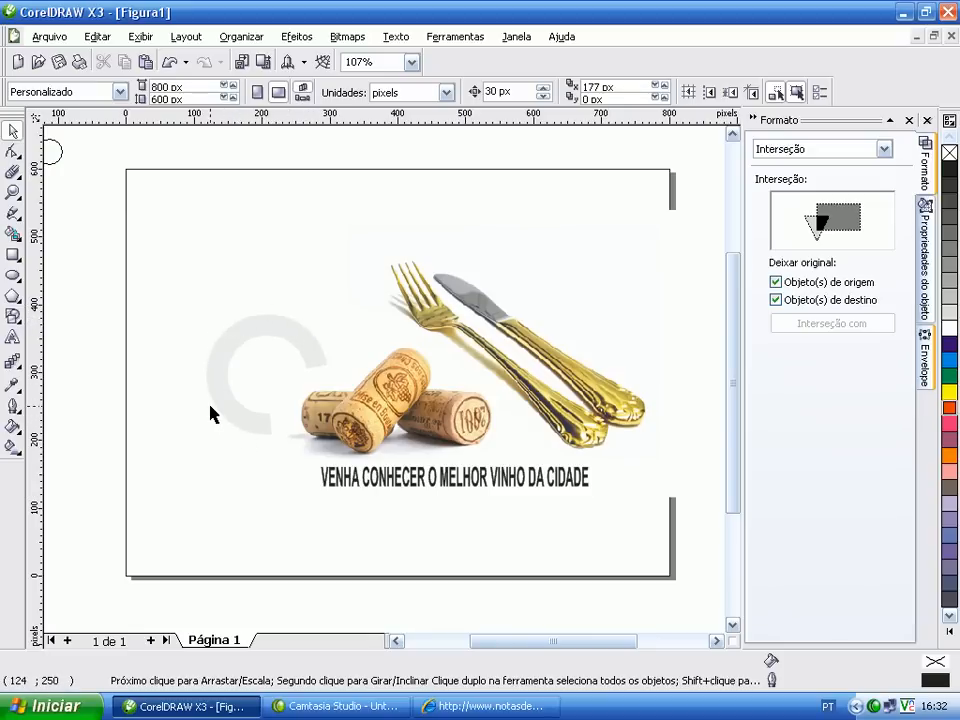
Add the artistic text "ADEGA SÃO BENEDITO" in 8 pt Arial Narrow above the gray ring.
click(13, 337)
click(181, 243)
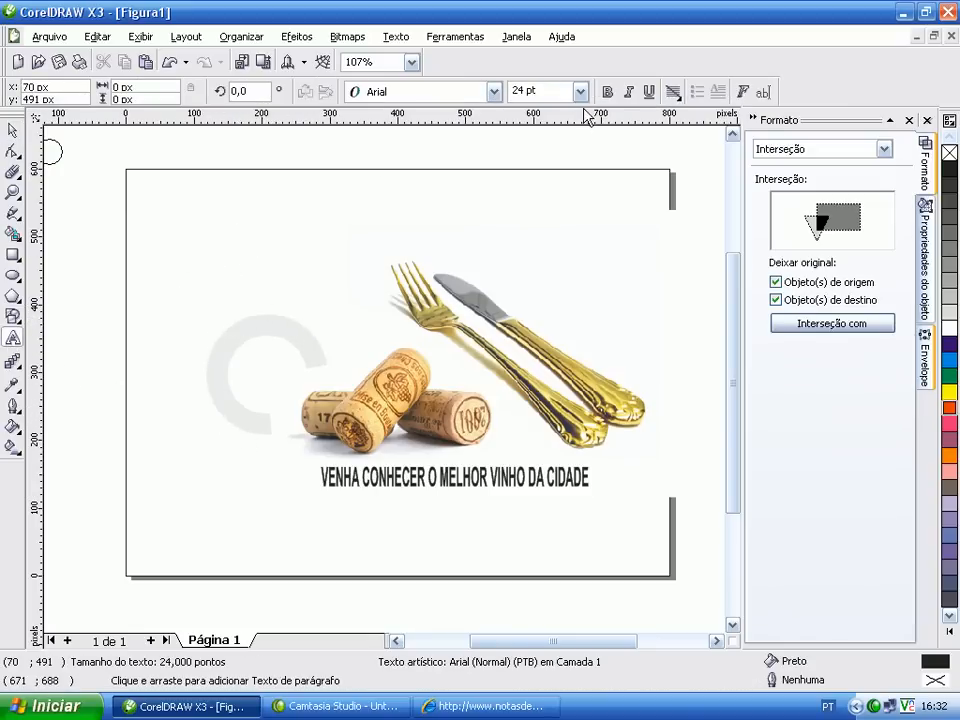
click(580, 91)
click(549, 145)
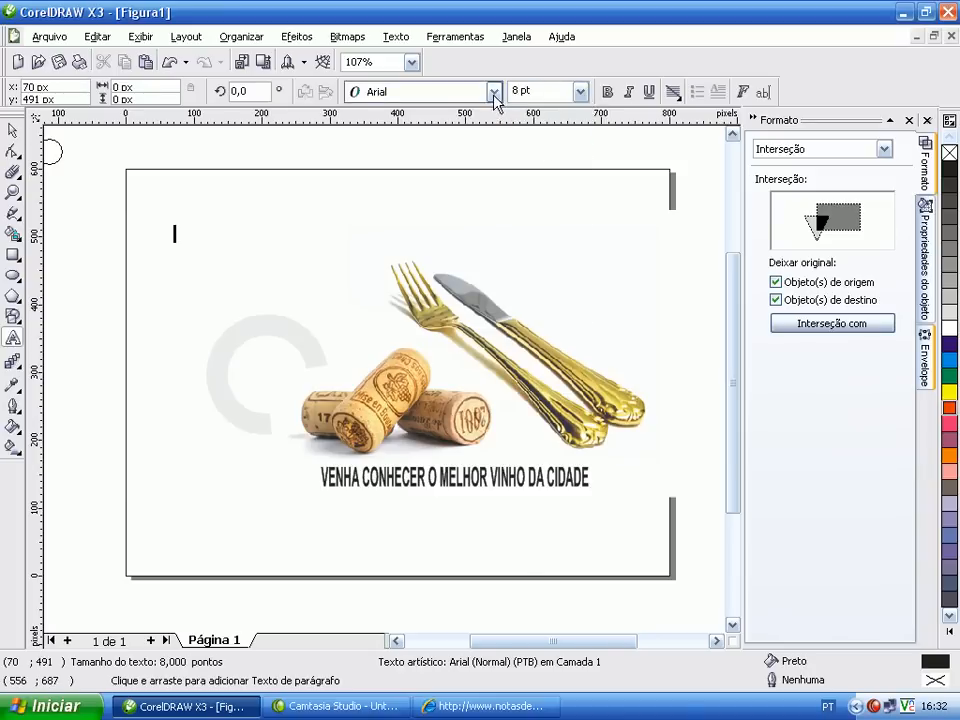
click(494, 91)
click(465, 134)
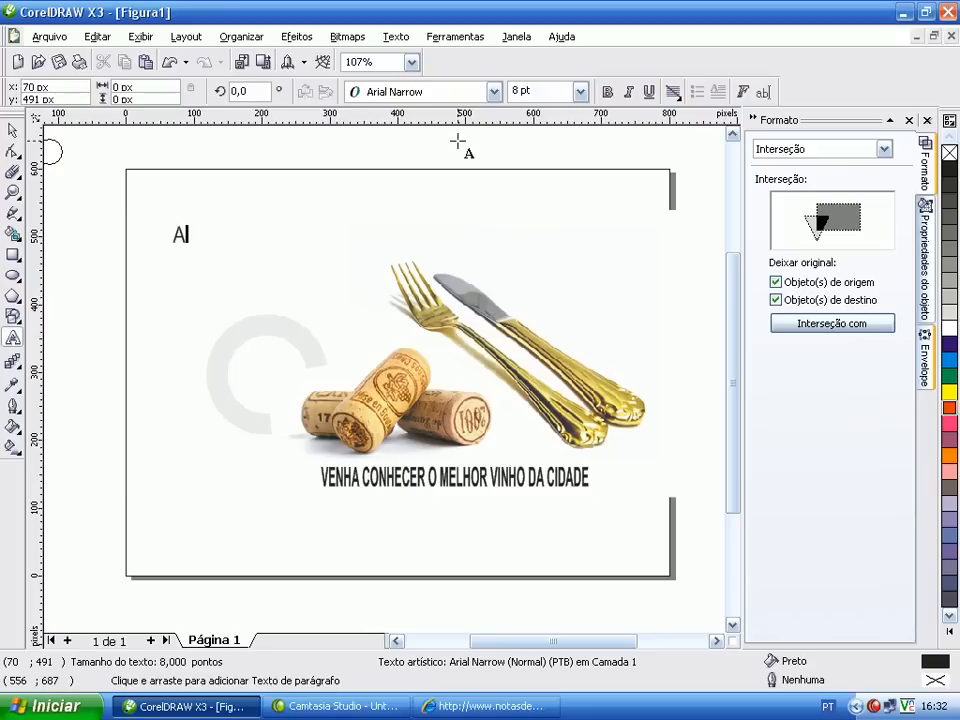
text(ADEGA SÃO)
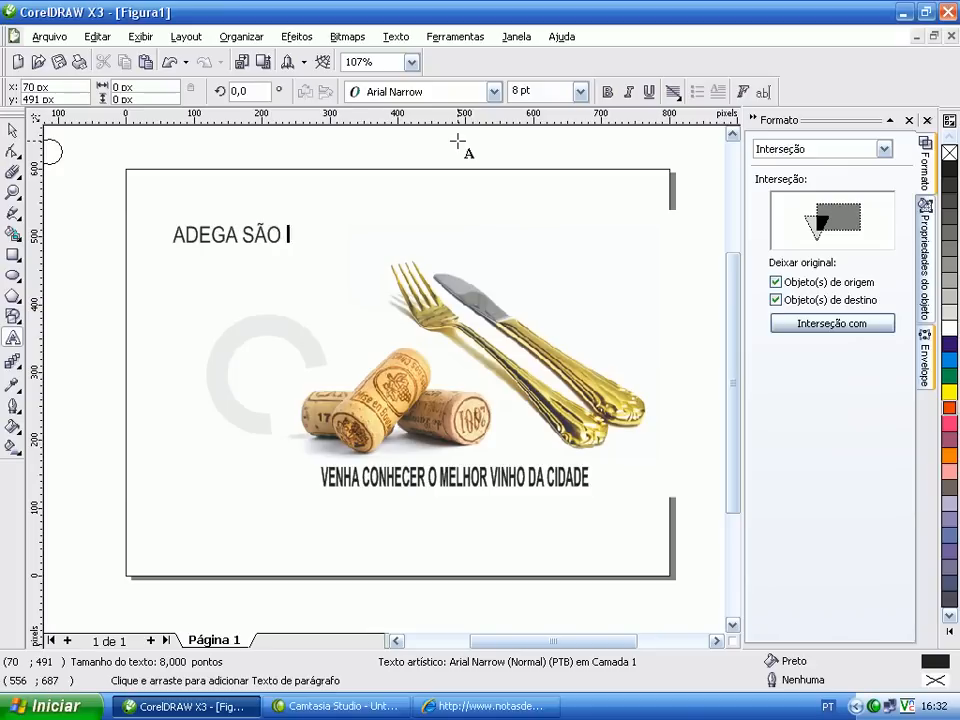
text( BENEDITO)
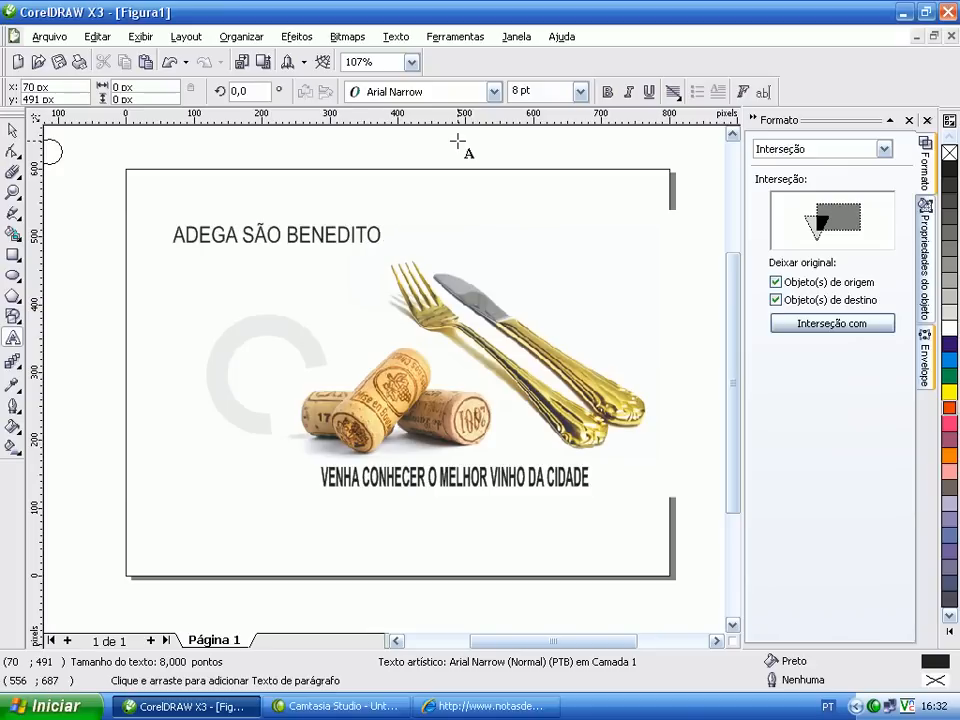
click(13, 130)
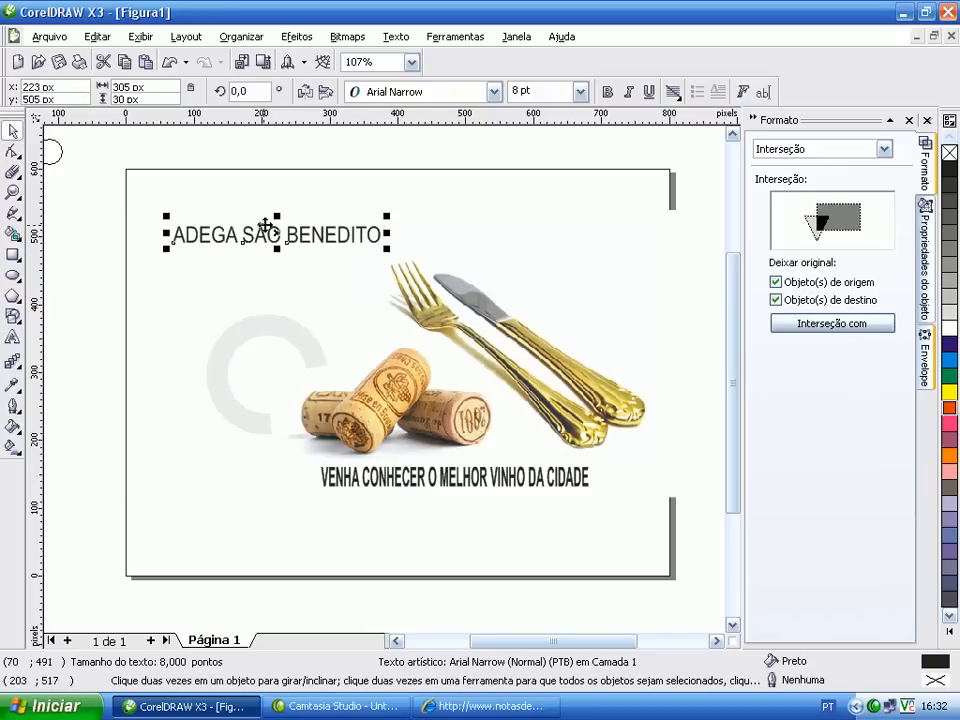
Stretch the "ADEGA SÃO BENEDITO" text vertically to about 39 px high, keeping its width.
drag(277, 216, 275, 207)
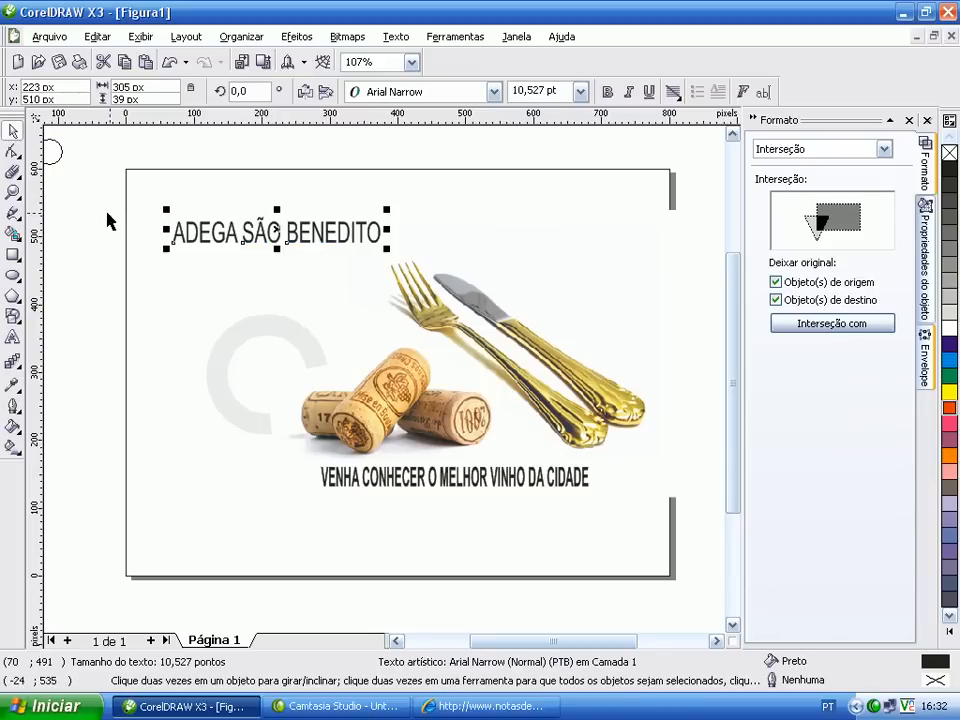
click(160, 236)
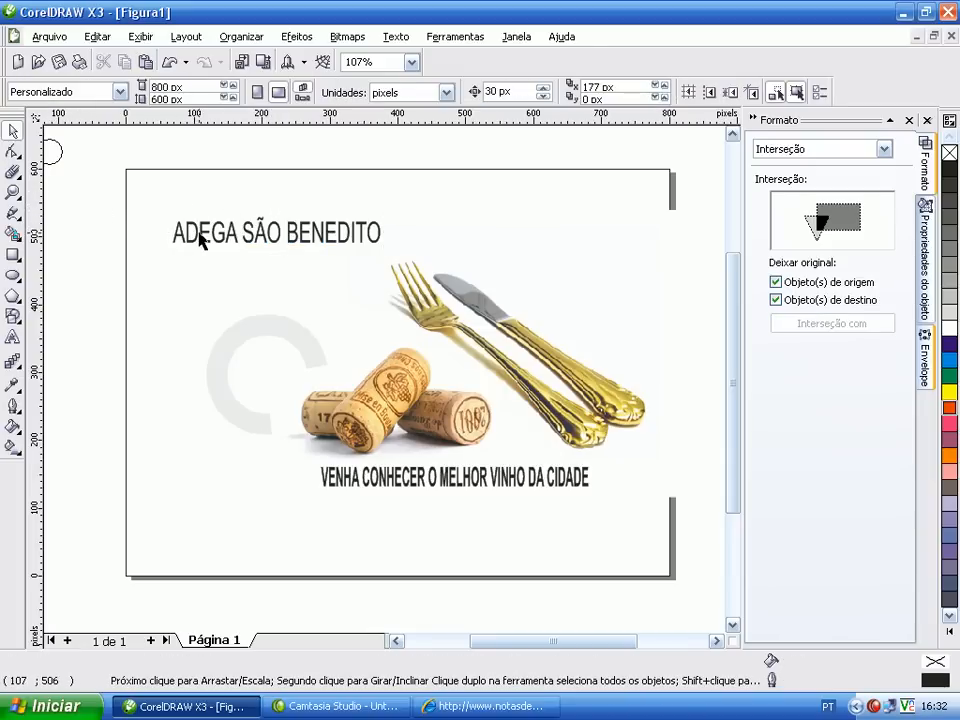
click(197, 237)
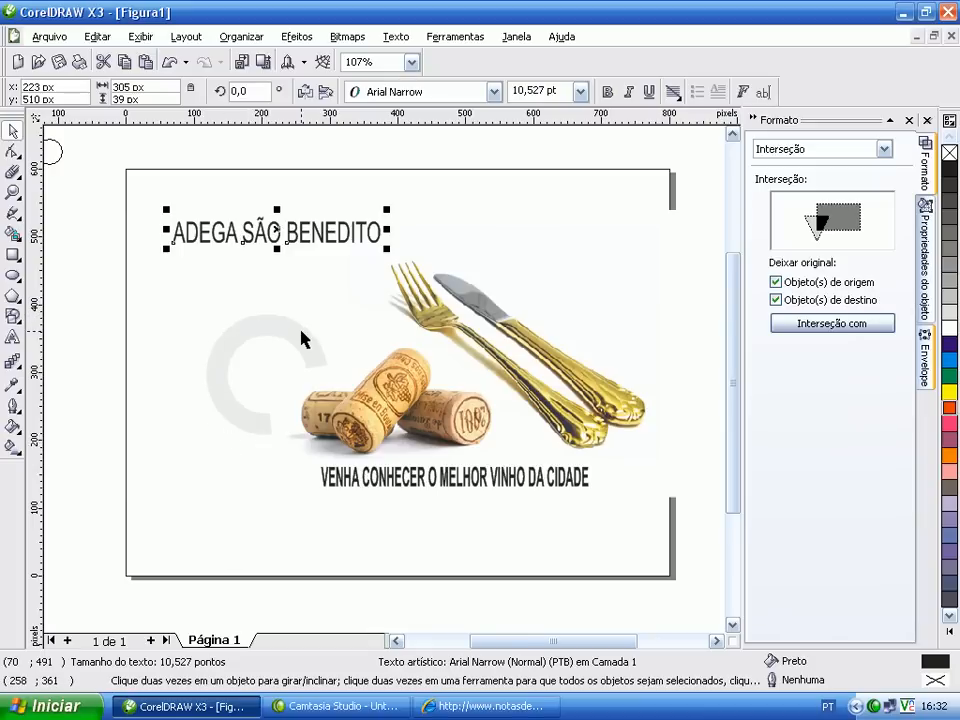
click(103, 270)
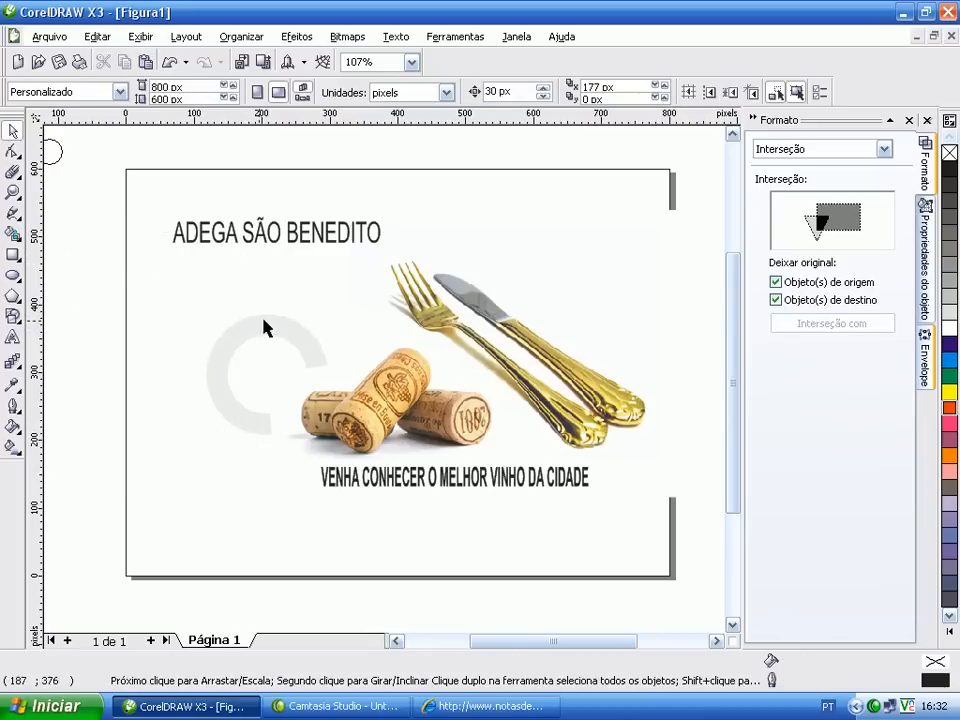
Draw an unfilled circle about 171 px in diameter and place it over the gray ring.
click(13, 275)
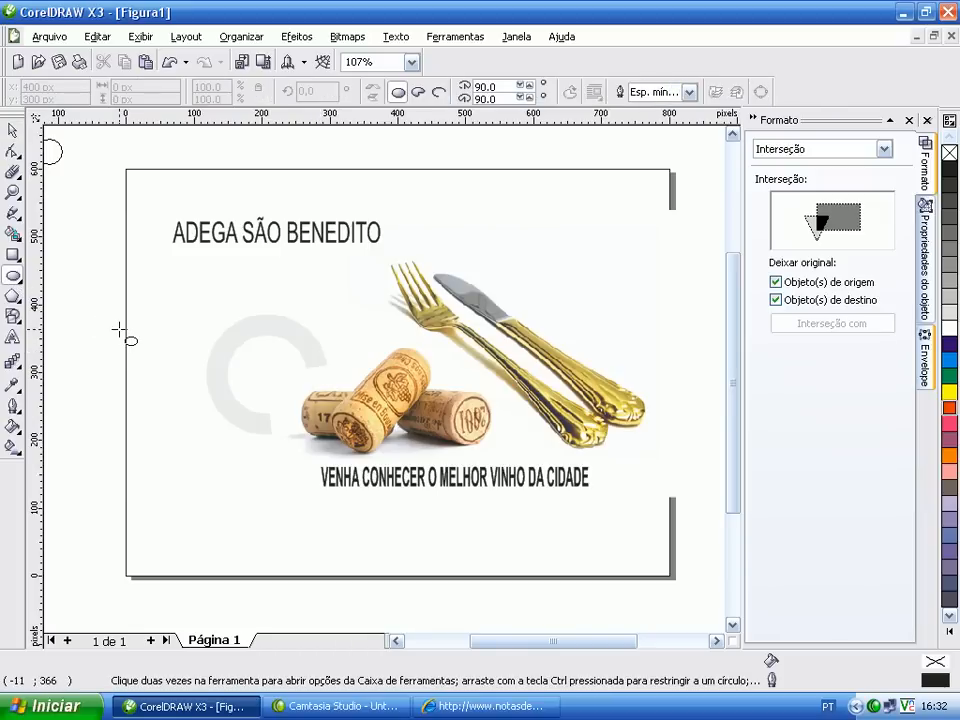
drag(118, 327, 190, 444)
drag(178, 388, 267, 374)
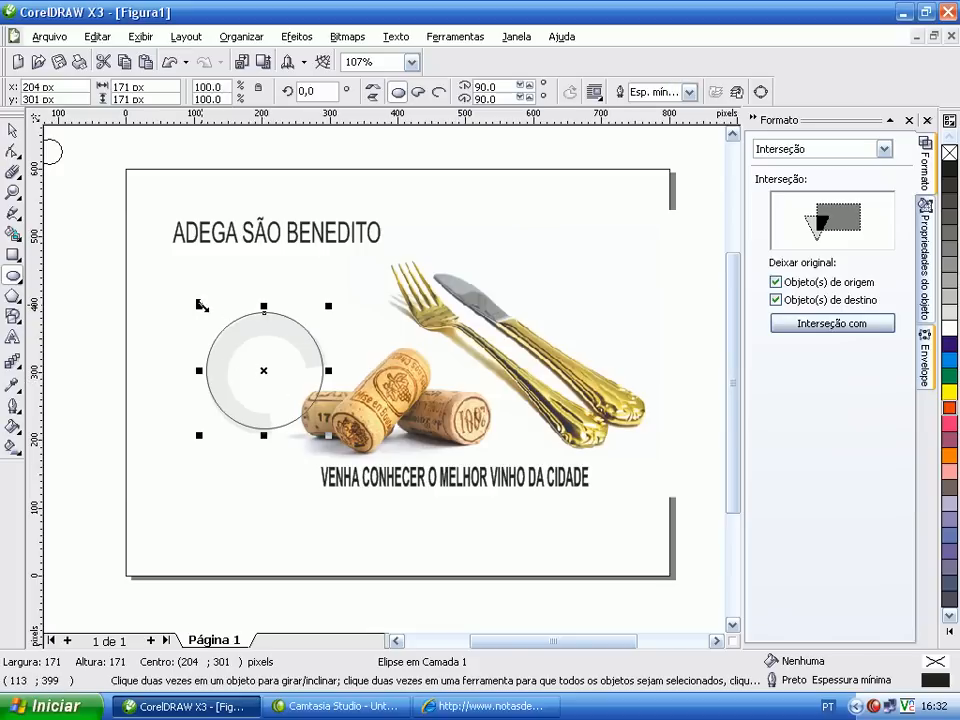
Enlarge the circle to about 202 px in diameter and centre it so that it surrounds the gray ring.
drag(198, 303, 190, 298)
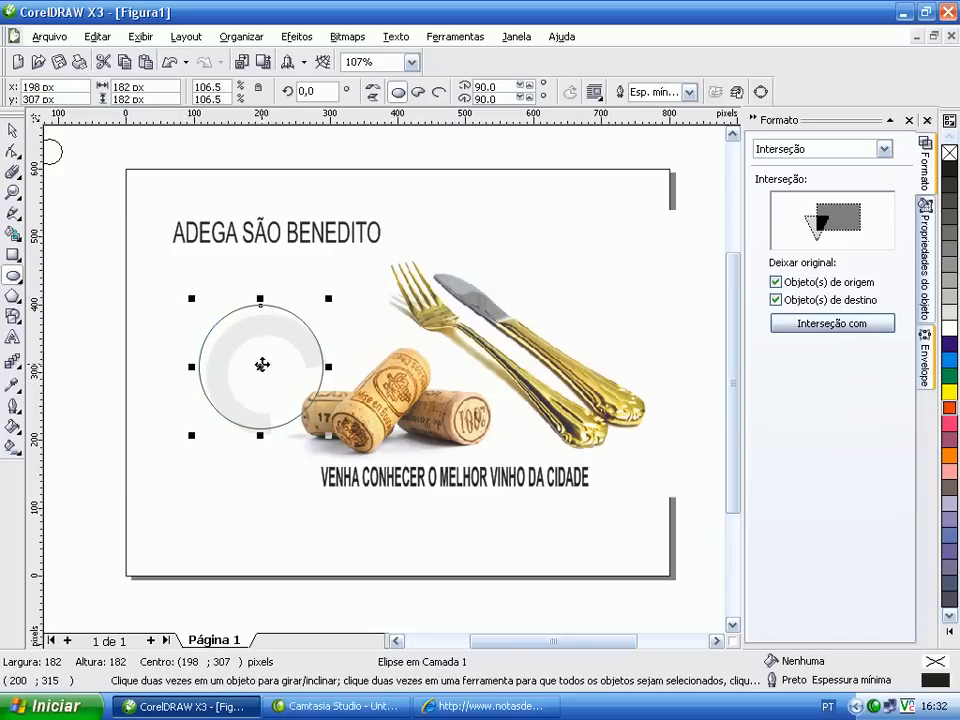
drag(261, 367, 265, 370)
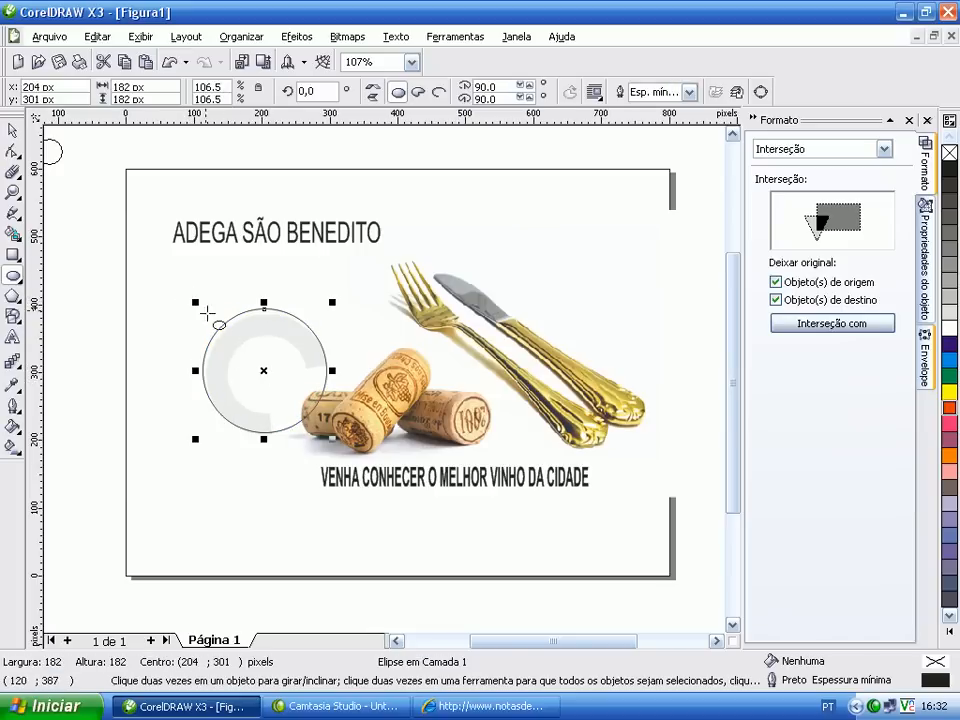
drag(195, 301, 171, 300)
drag(262, 368, 266, 372)
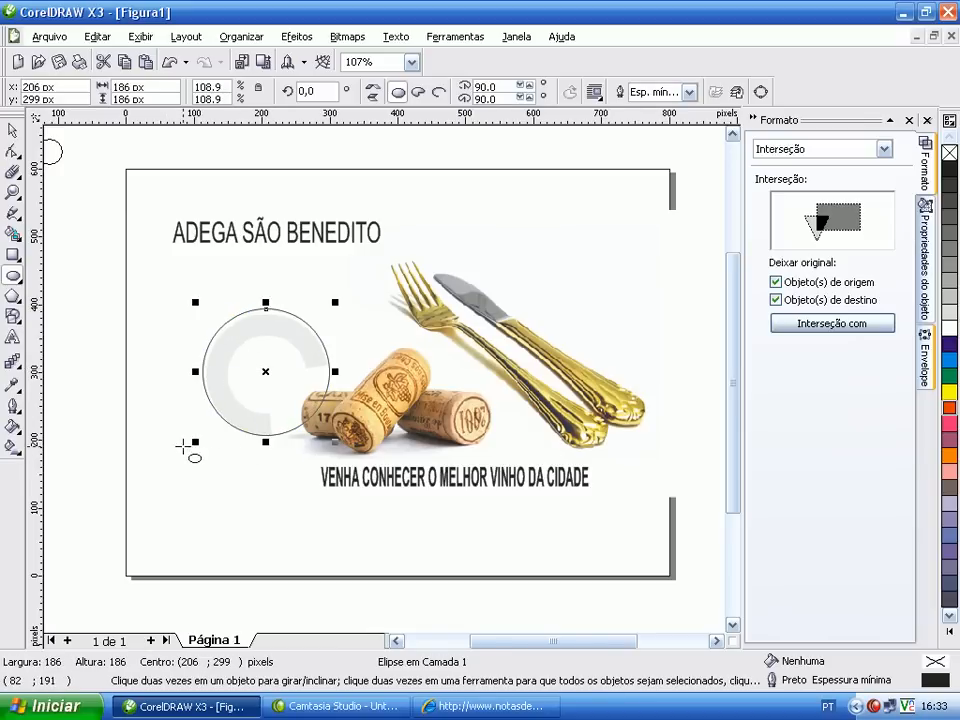
drag(195, 441, 189, 446)
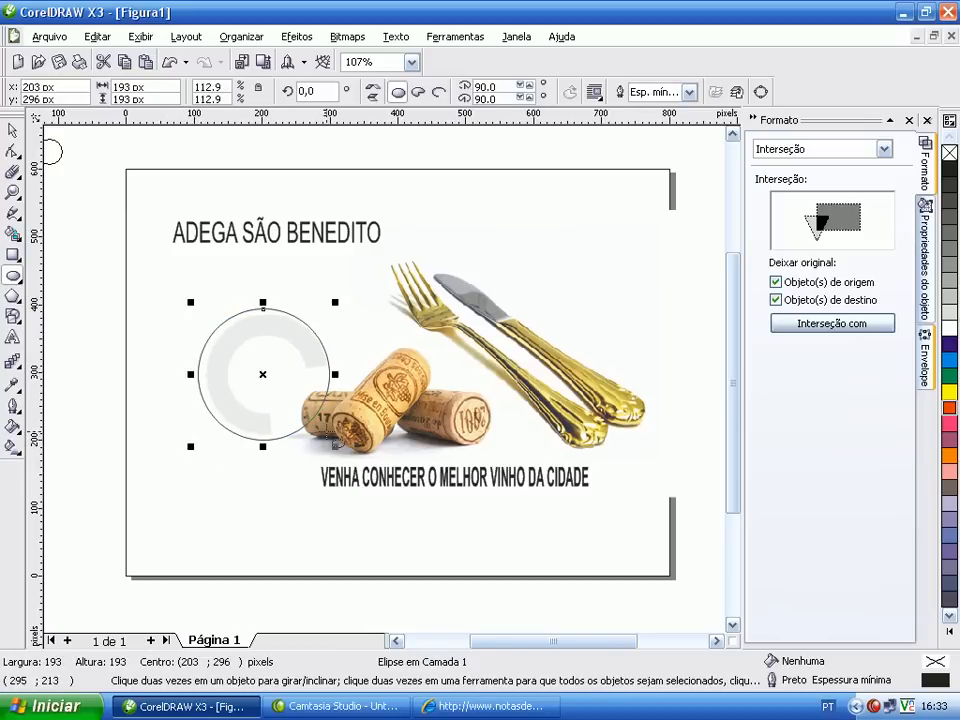
mouse_move(334, 445)
mouse_down()
mouse_move(348, 459)
mouse_move(341, 452)
mouse_up()
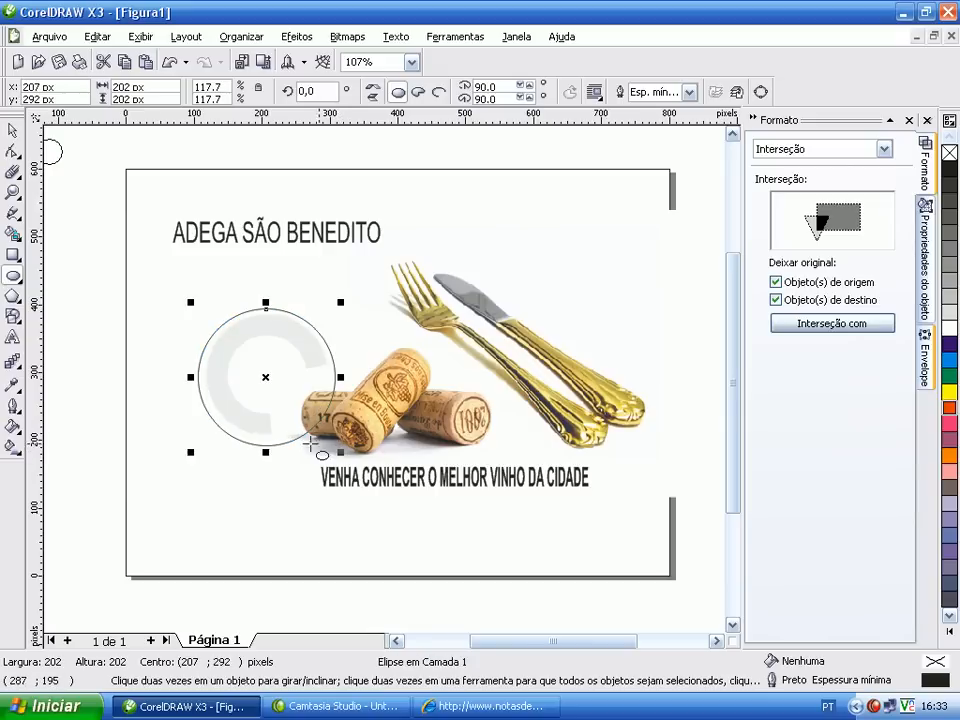
drag(268, 377, 266, 375)
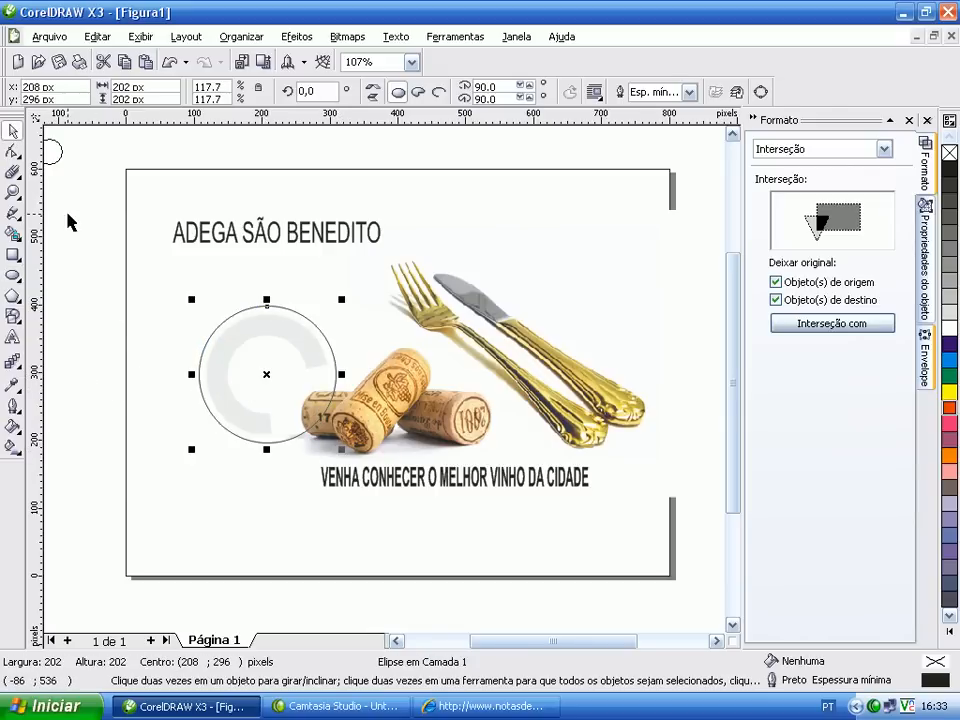
click(112, 345)
click(225, 435)
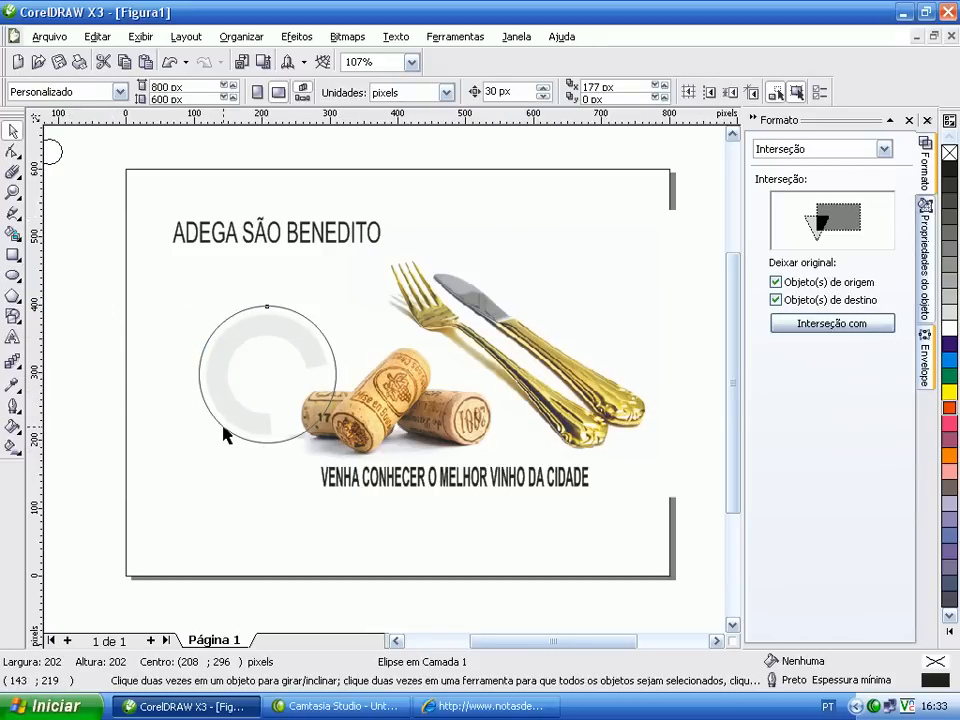
click(137, 253)
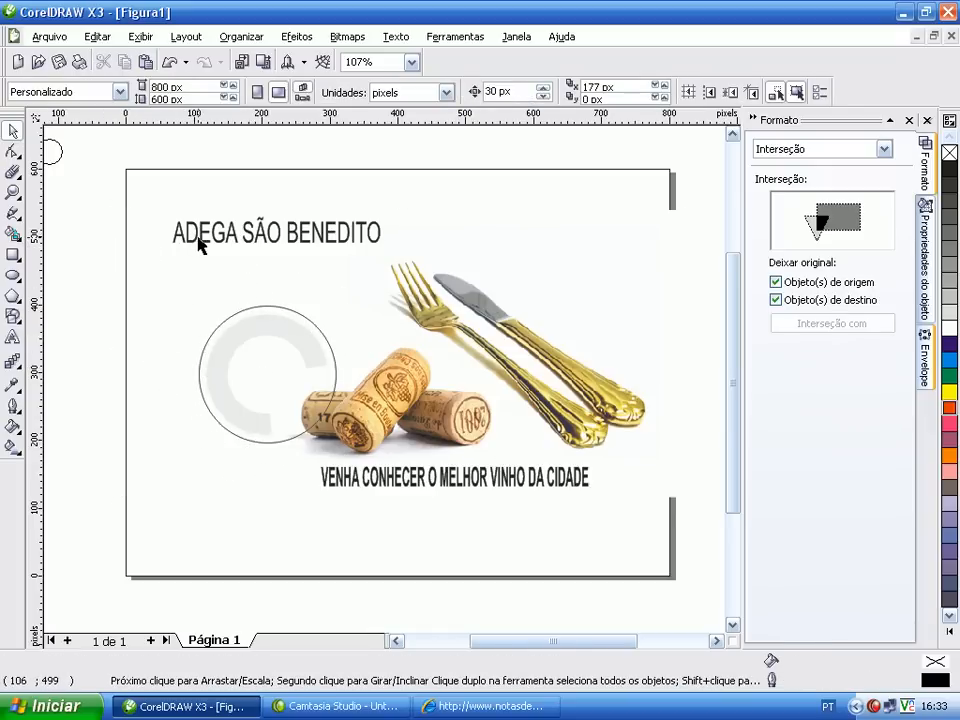
Fit the "ADEGA SÃO BENEDITO" text to the circle's path, running outside along its left and upper arc.
click(197, 245)
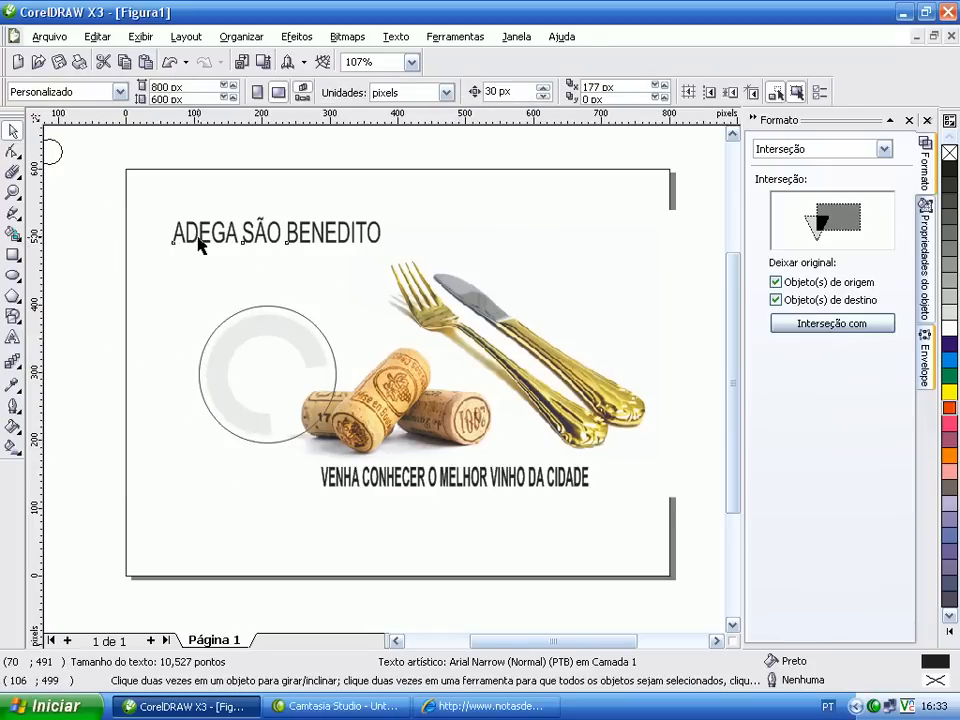
click(402, 42)
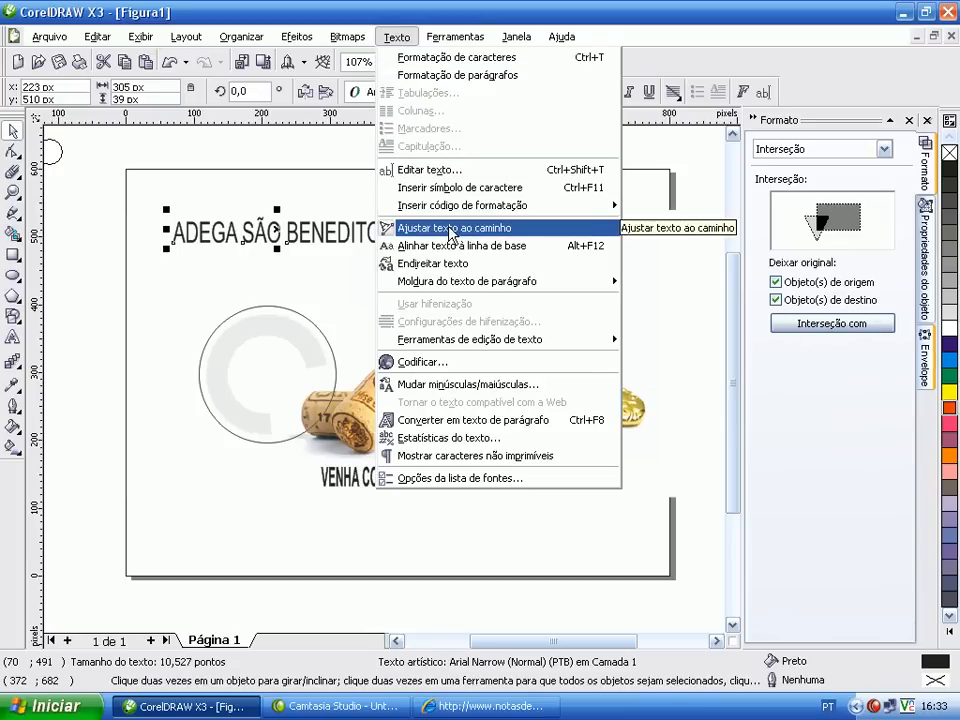
click(452, 236)
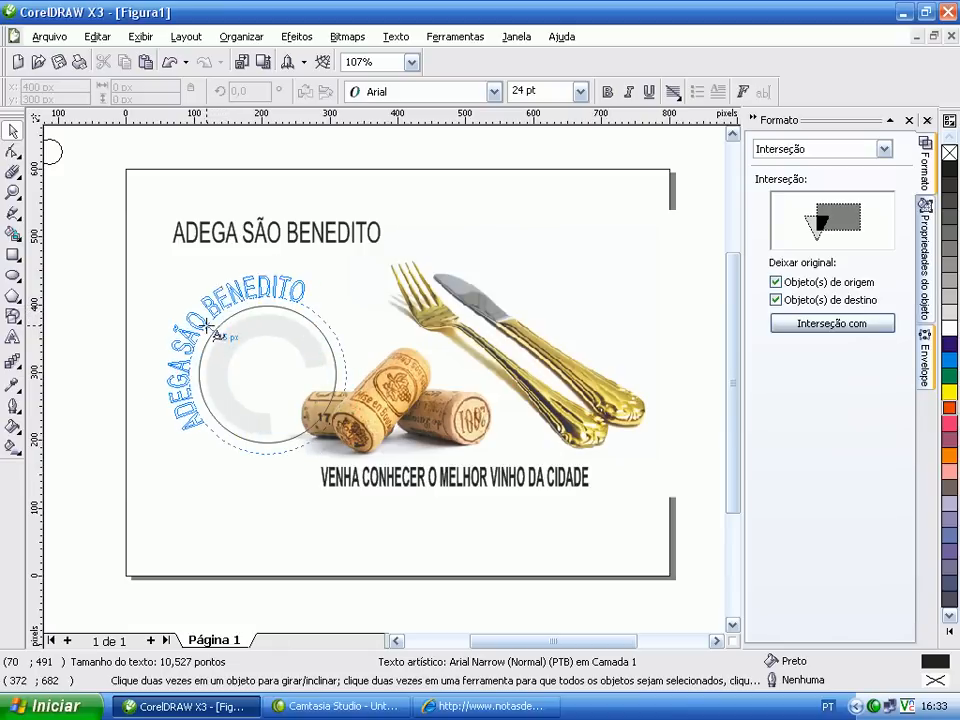
click(201, 343)
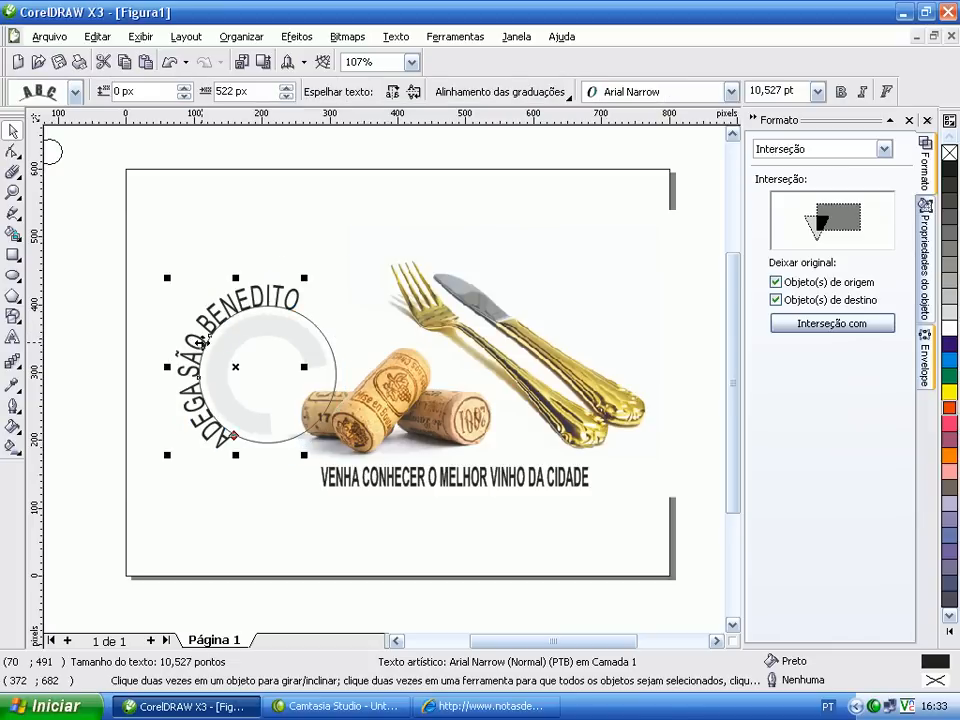
click(77, 218)
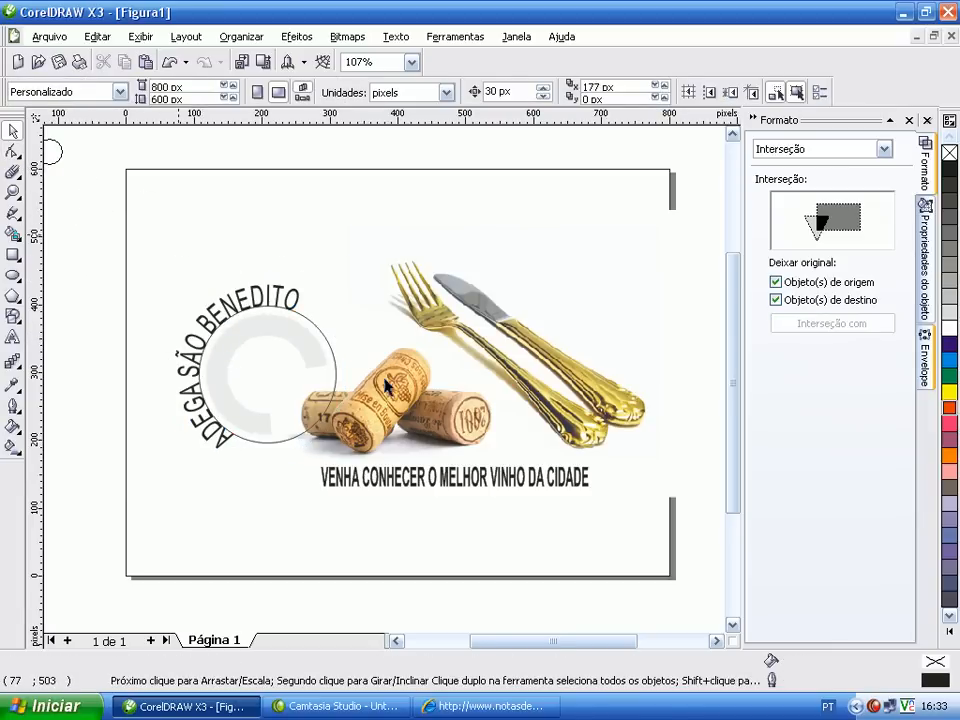
Try to delete the circle that carries the curved text, and undo the deletion.
scroll(177, 233, down, 2)
scroll(429, 401, up, 2)
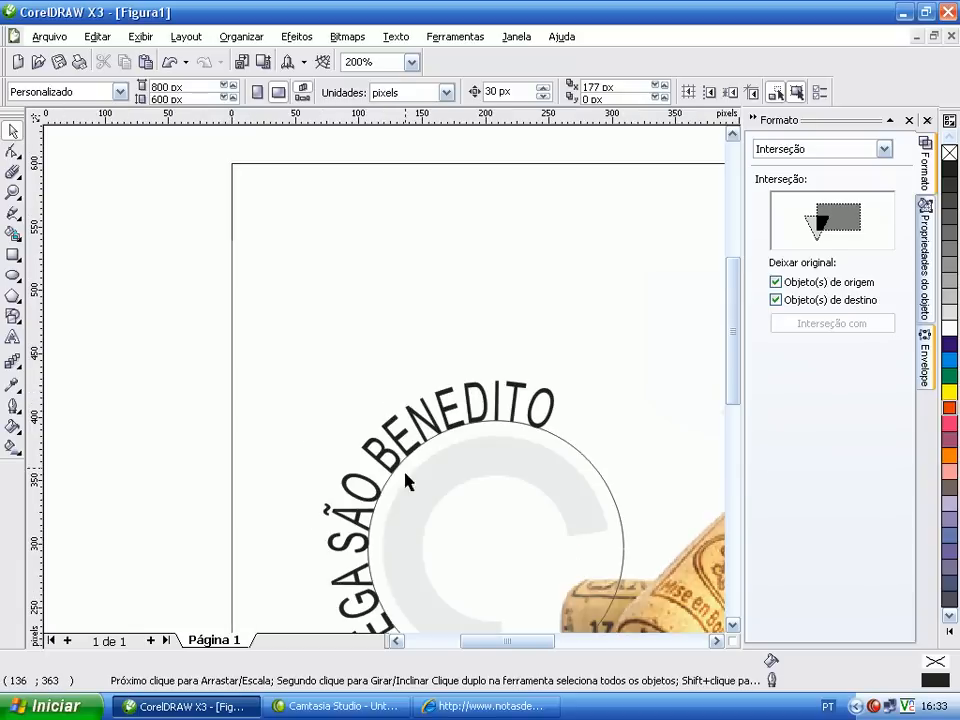
click(737, 424)
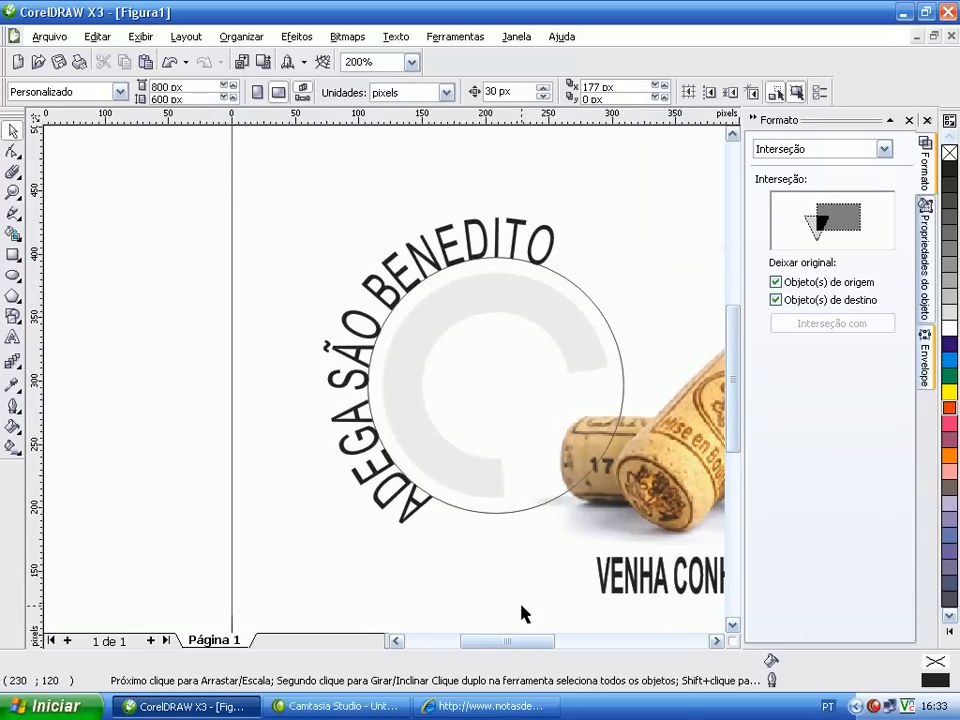
drag(512, 641, 542, 641)
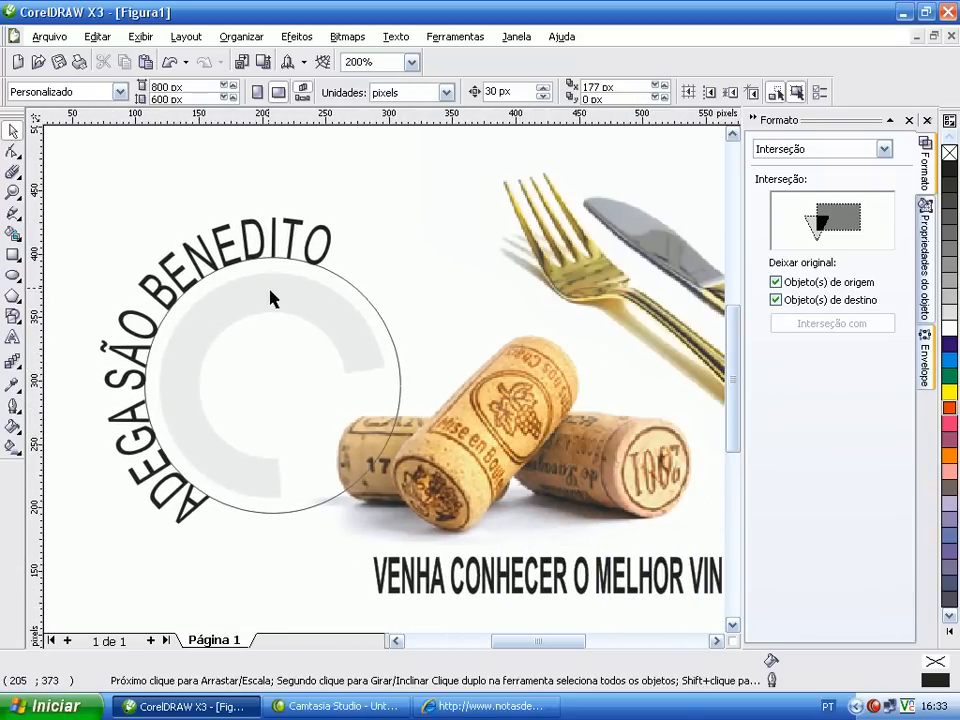
click(363, 296)
key(Delete)
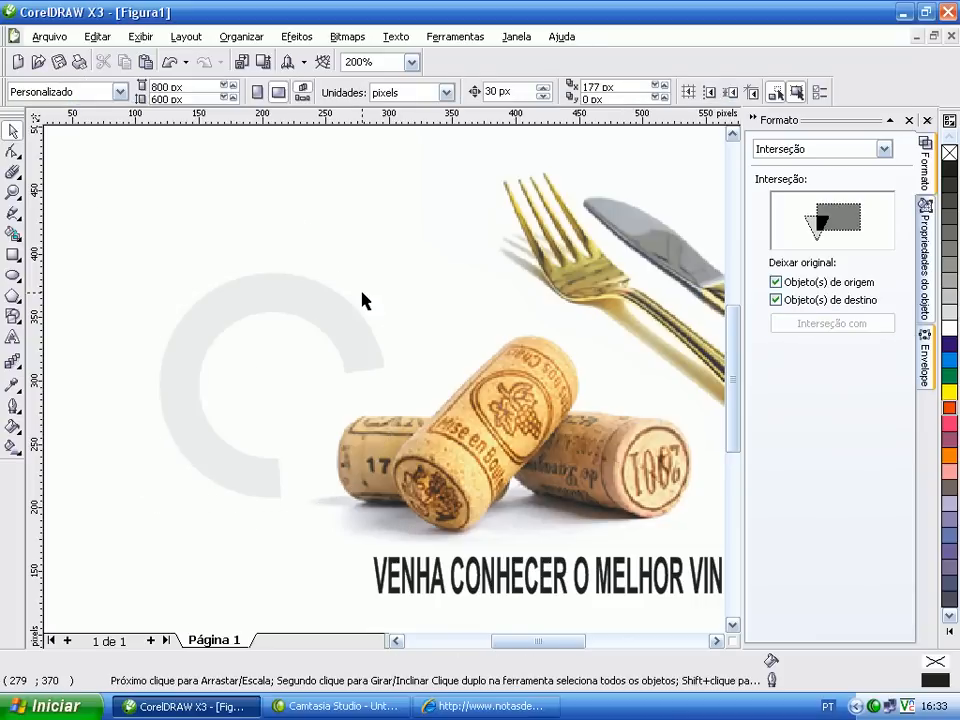
key(ctrl+z)
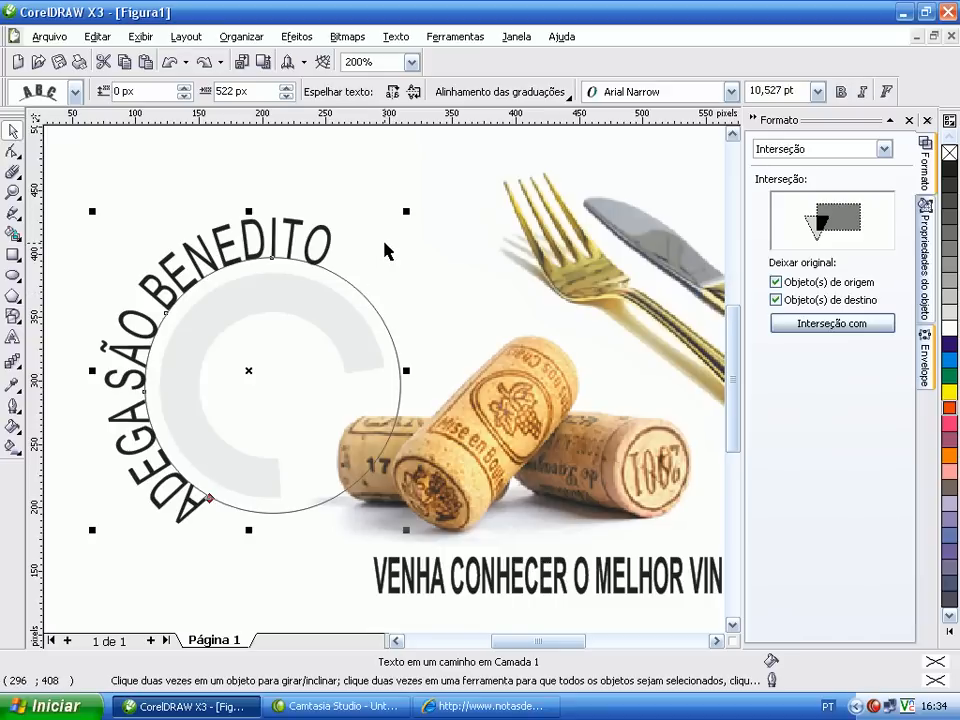
click(431, 242)
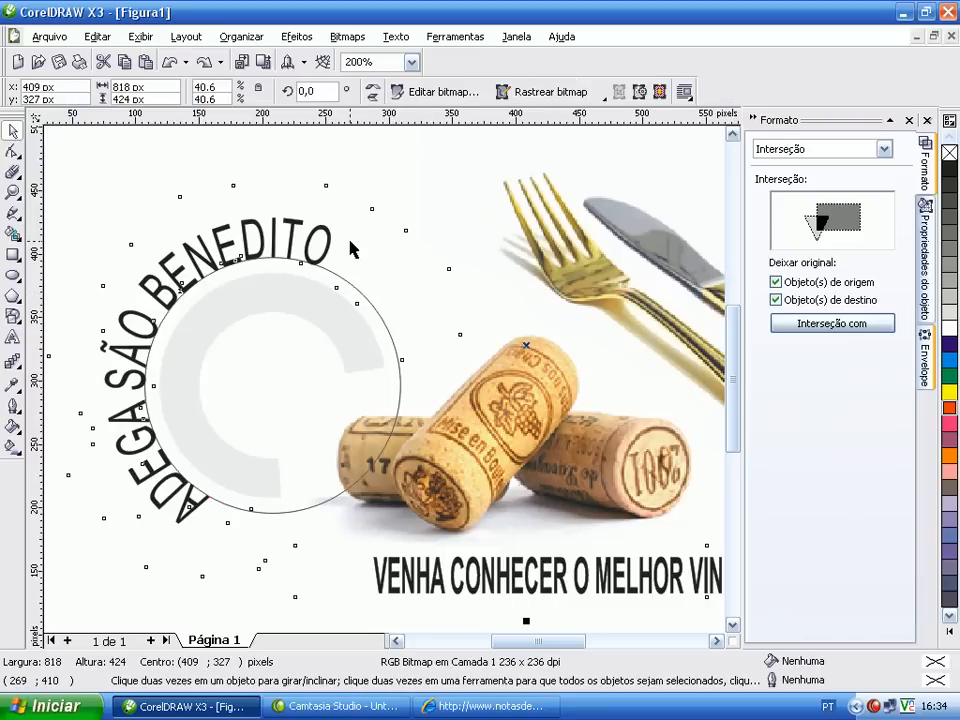
click(467, 150)
Convert the "ADEGA SÃO BENEDITO" text on the circle to curves.
click(211, 237)
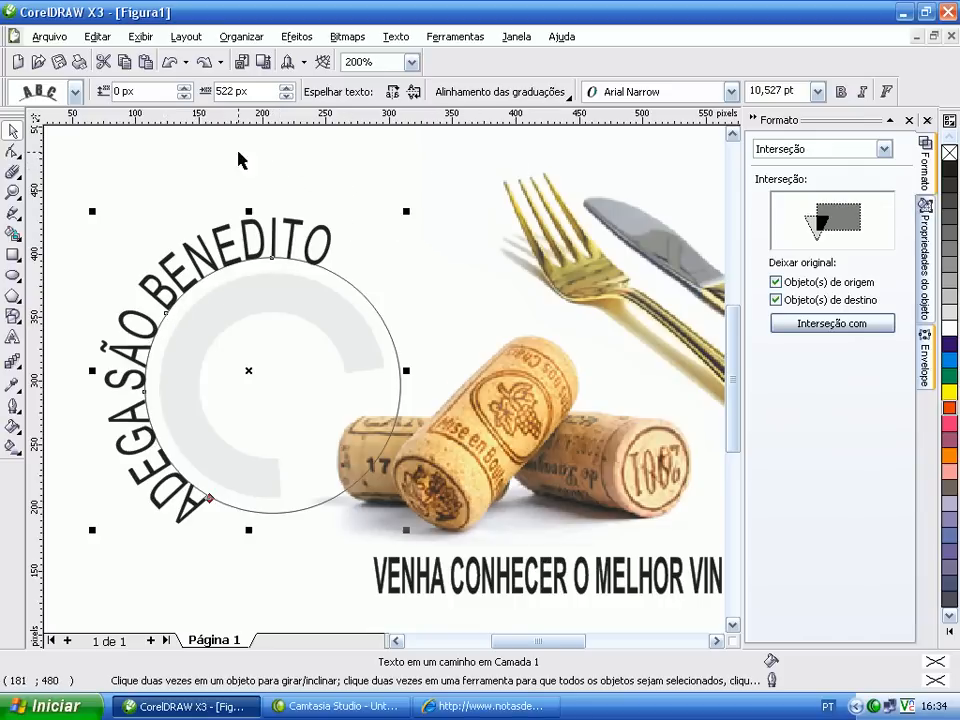
click(13, 192)
right_click(191, 215)
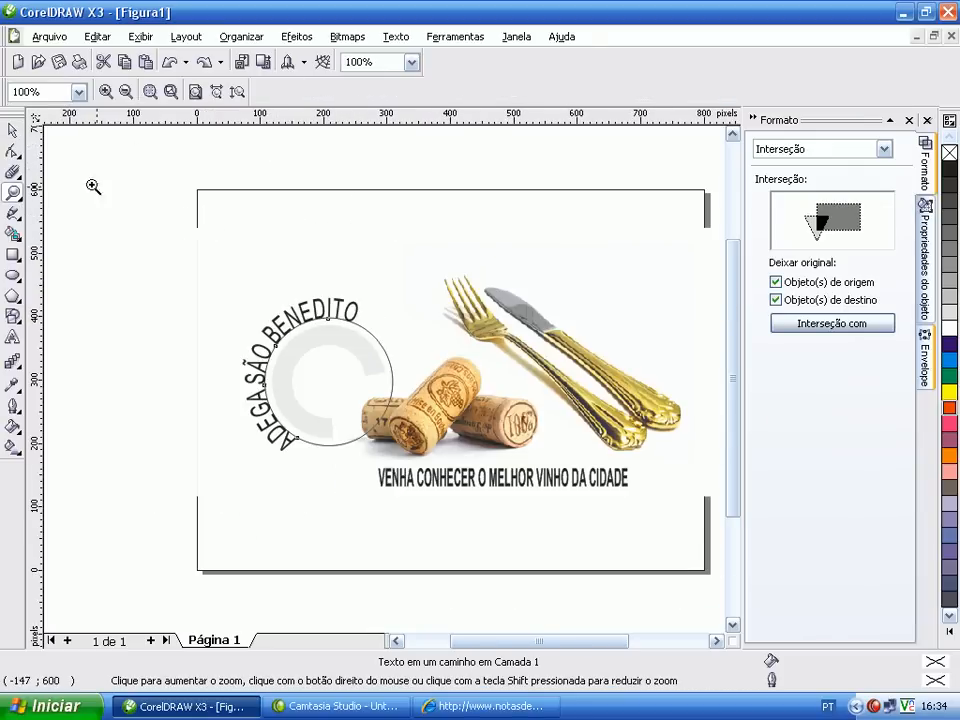
click(12, 131)
click(127, 177)
click(322, 302)
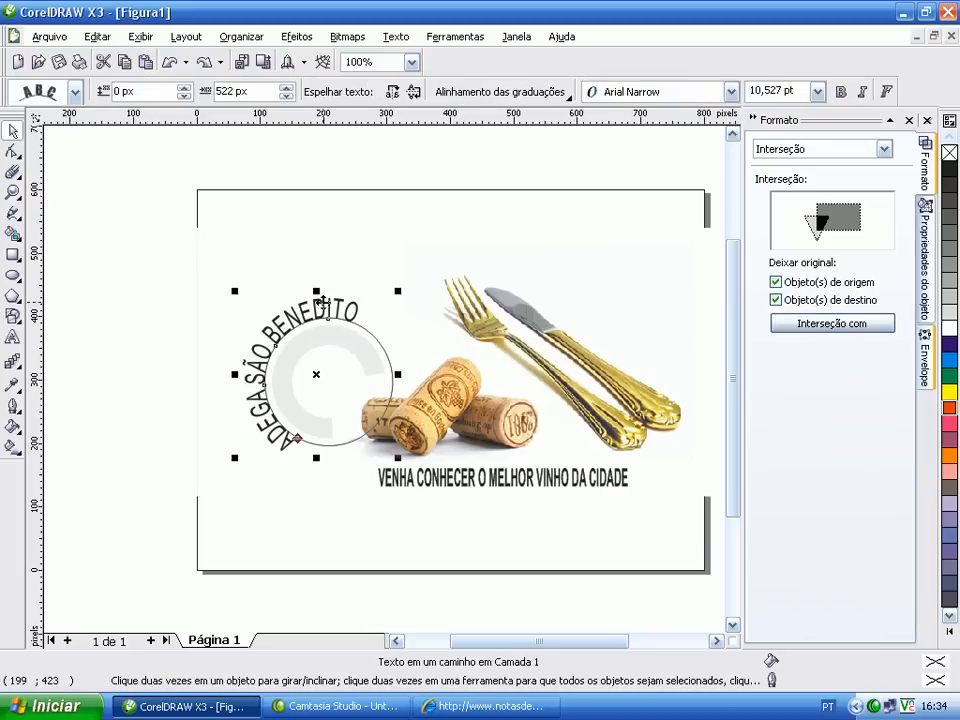
right_click(325, 305)
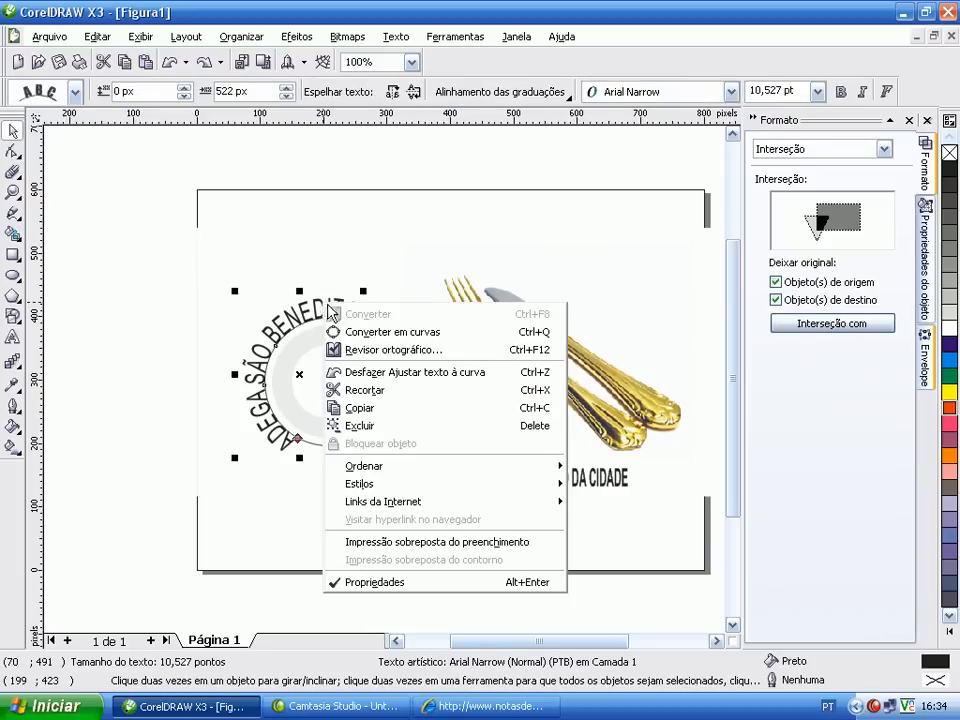
click(390, 332)
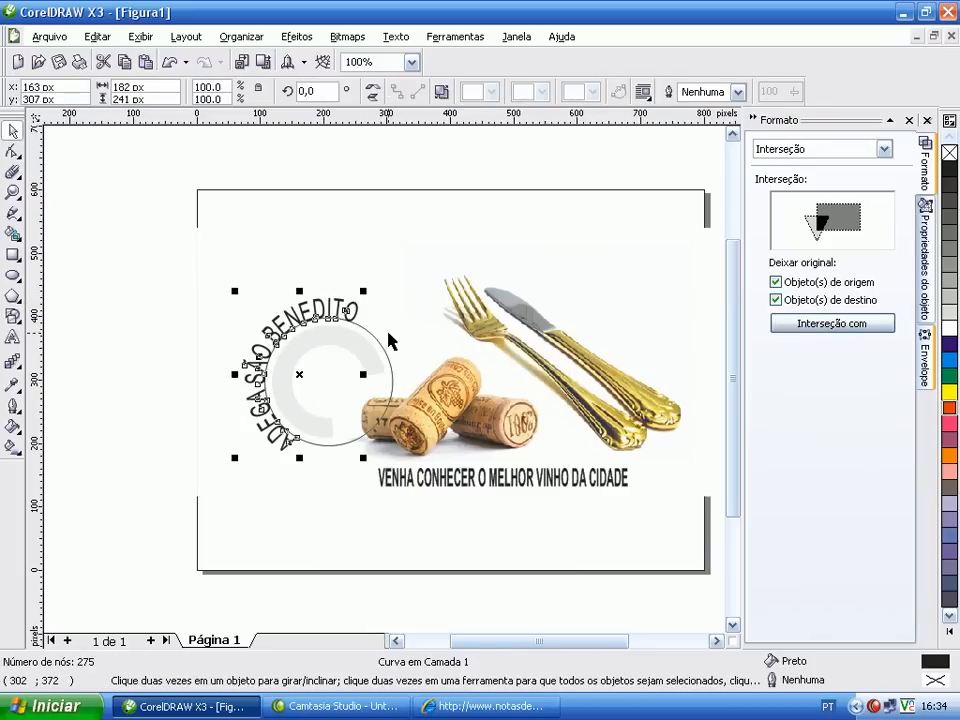
click(124, 326)
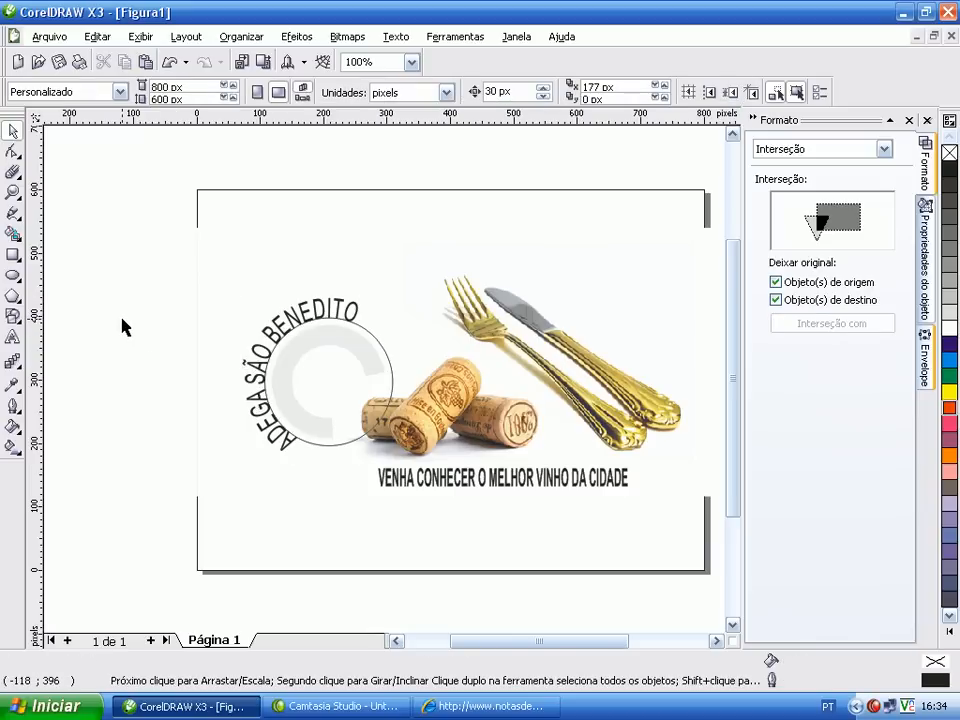
click(314, 447)
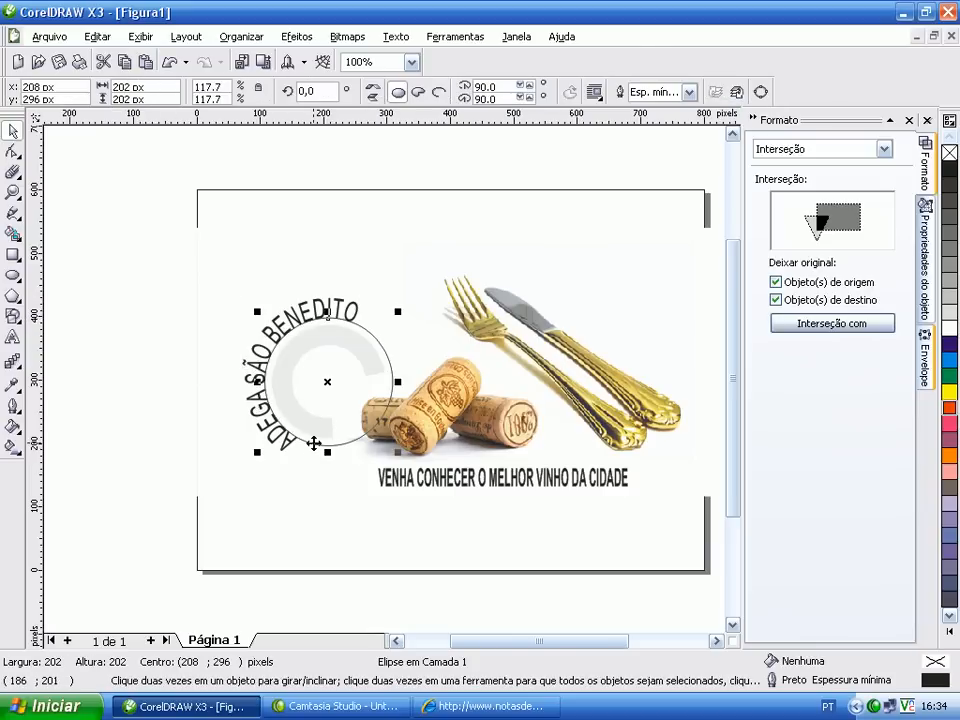
right_click(314, 444)
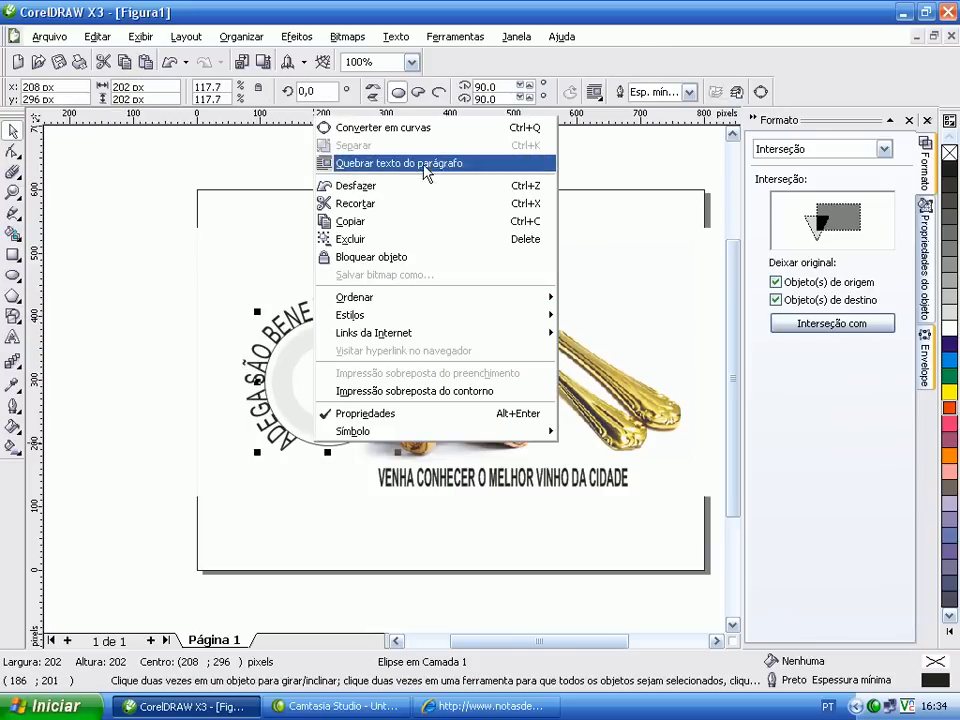
click(86, 264)
click(120, 329)
Try to break the converted "ADEGA SÃO BENEDITO" curve apart, and undo the separation.
click(274, 319)
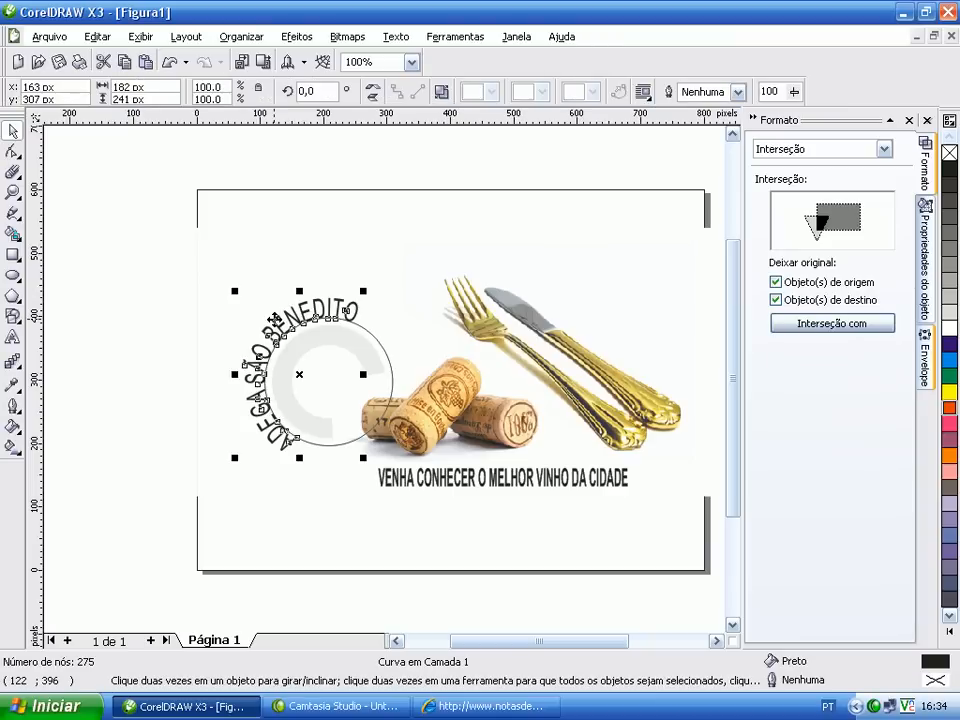
right_click(274, 320)
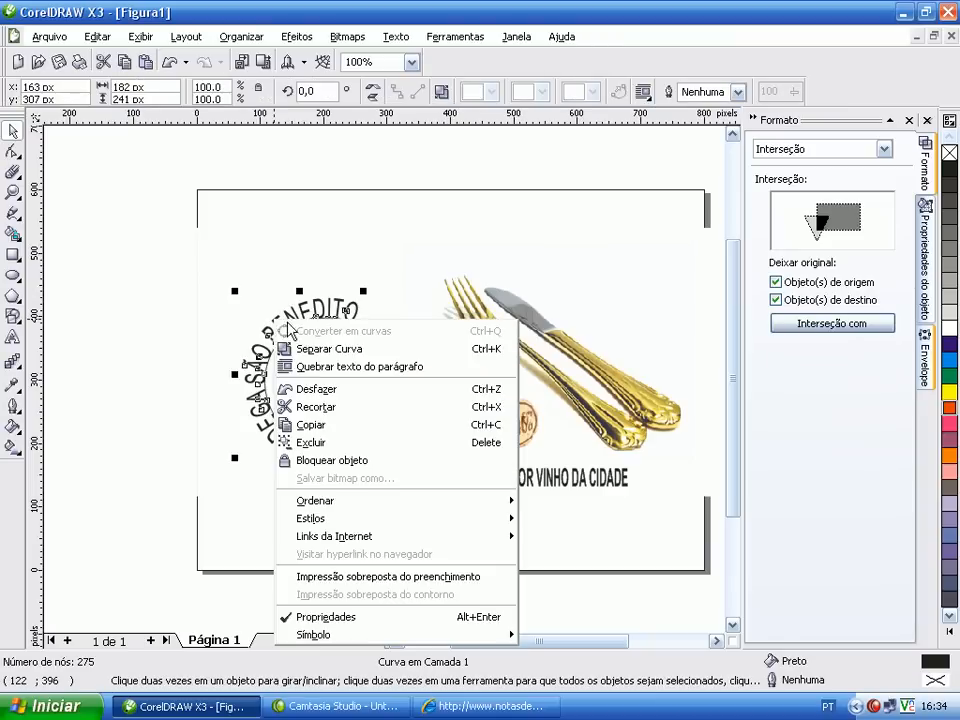
click(376, 357)
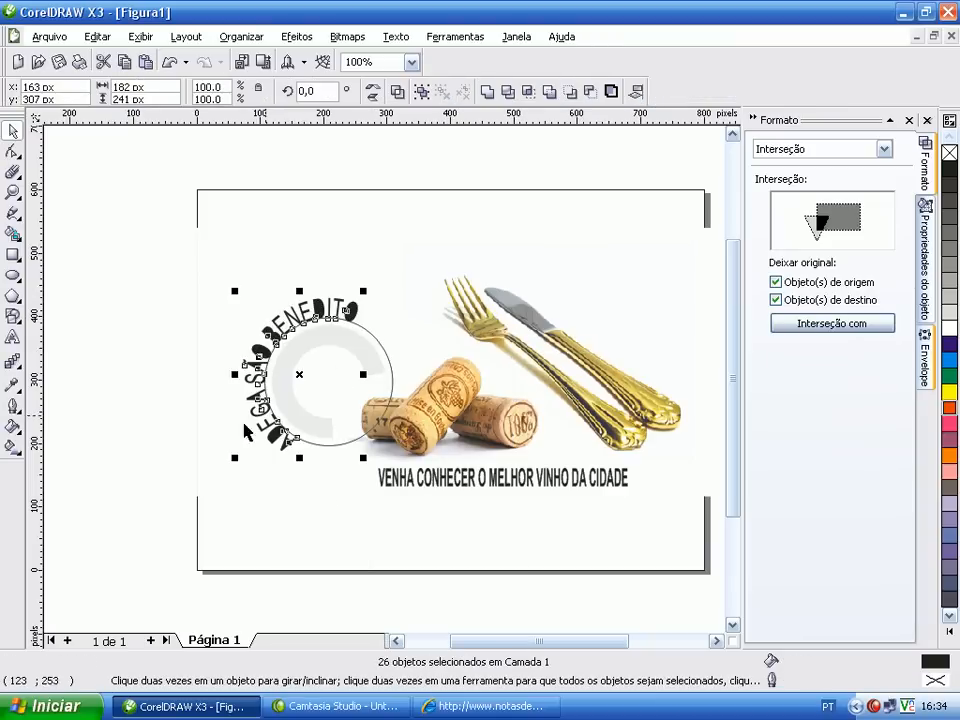
click(139, 470)
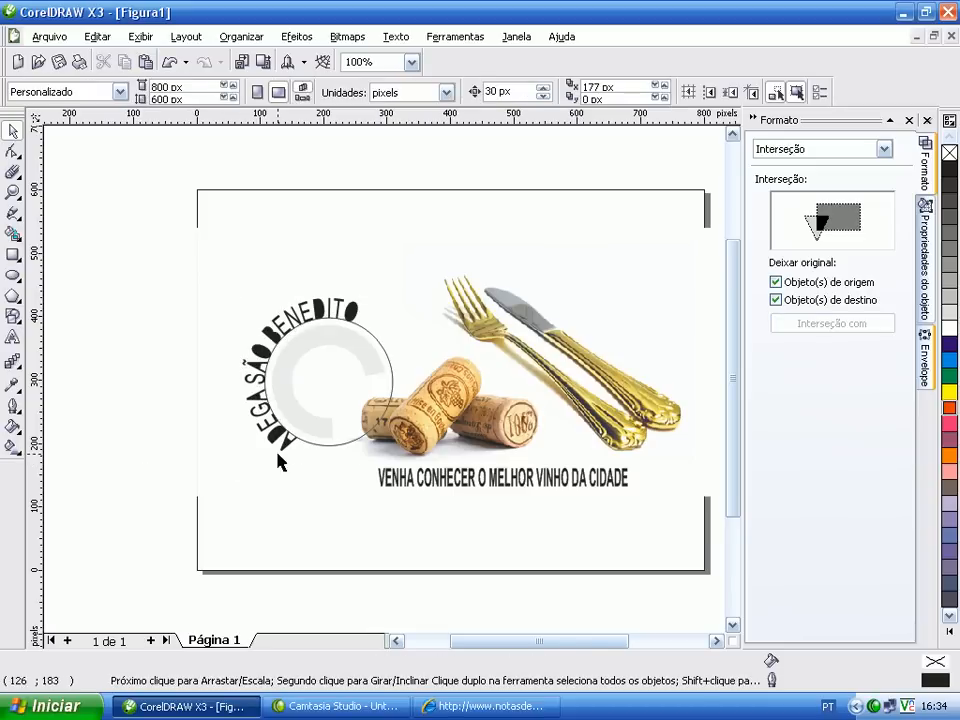
click(344, 304)
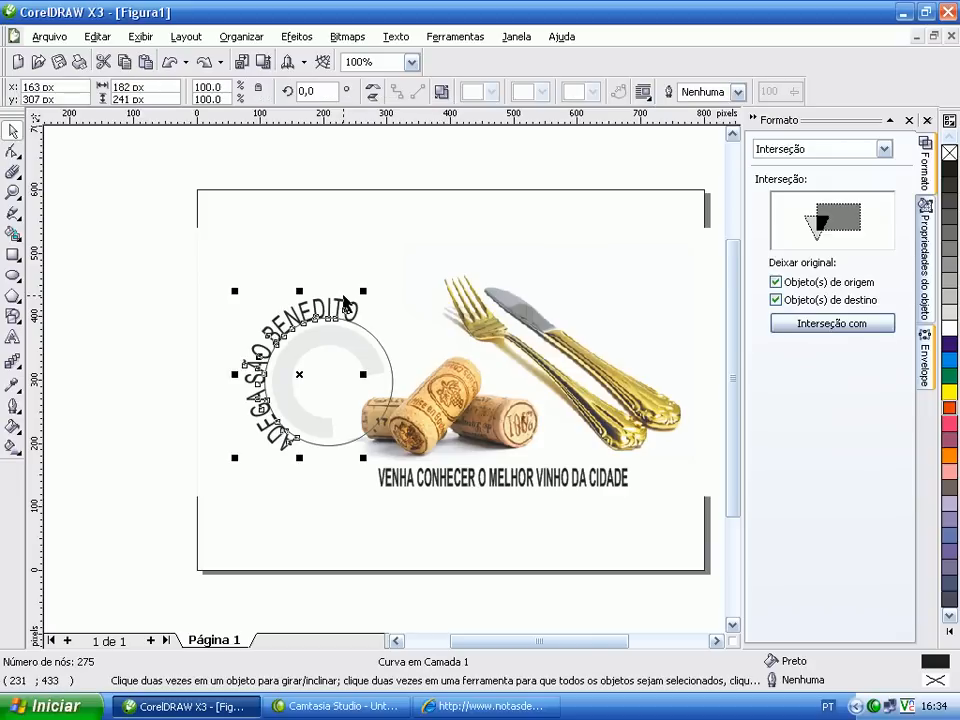
Move the circle away from the "ADEGA SÃO BENEDITO" lettering and delete it.
click(114, 304)
drag(337, 442, 497, 333)
key(Delete)
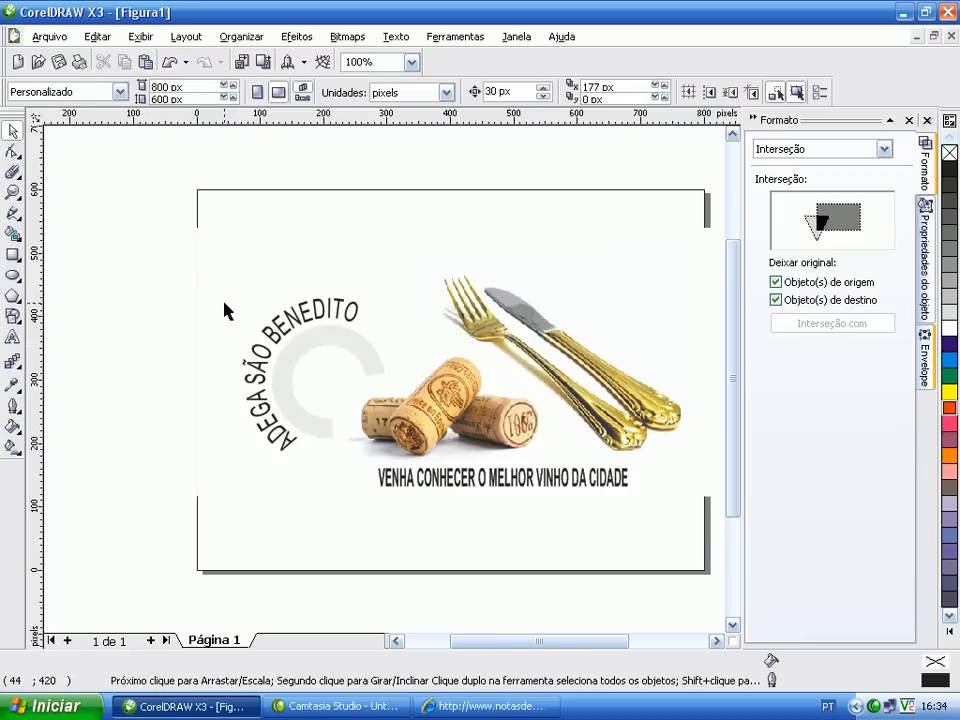
Select the entire logo artwork, including the slogan and images, and delete it to empty the page.
scroll(227, 311, down, 1)
click(13, 192)
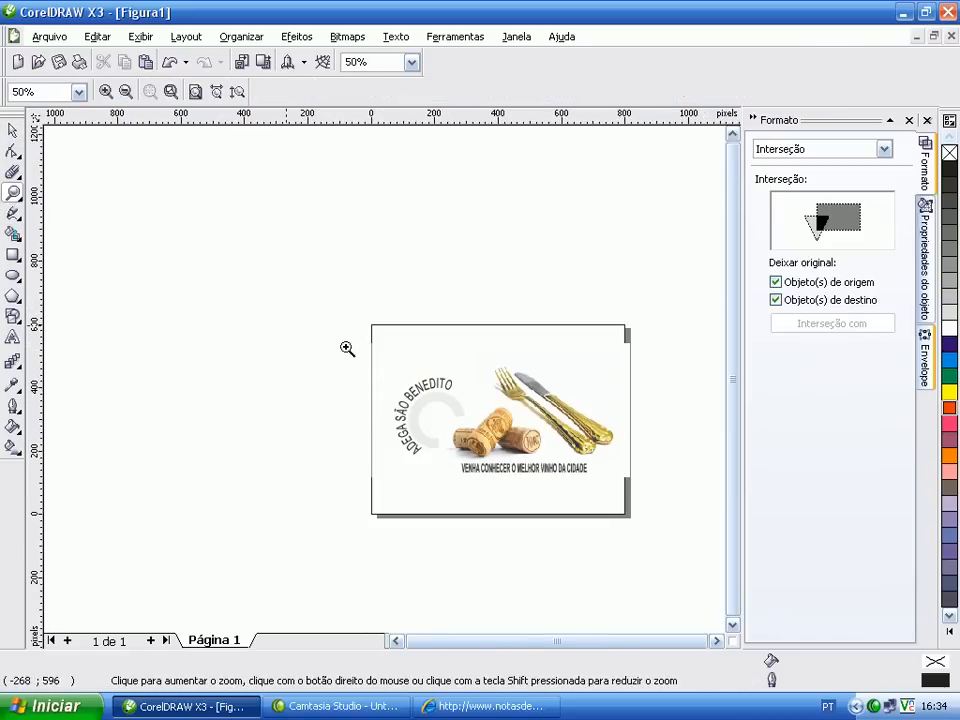
drag(347, 316, 621, 521)
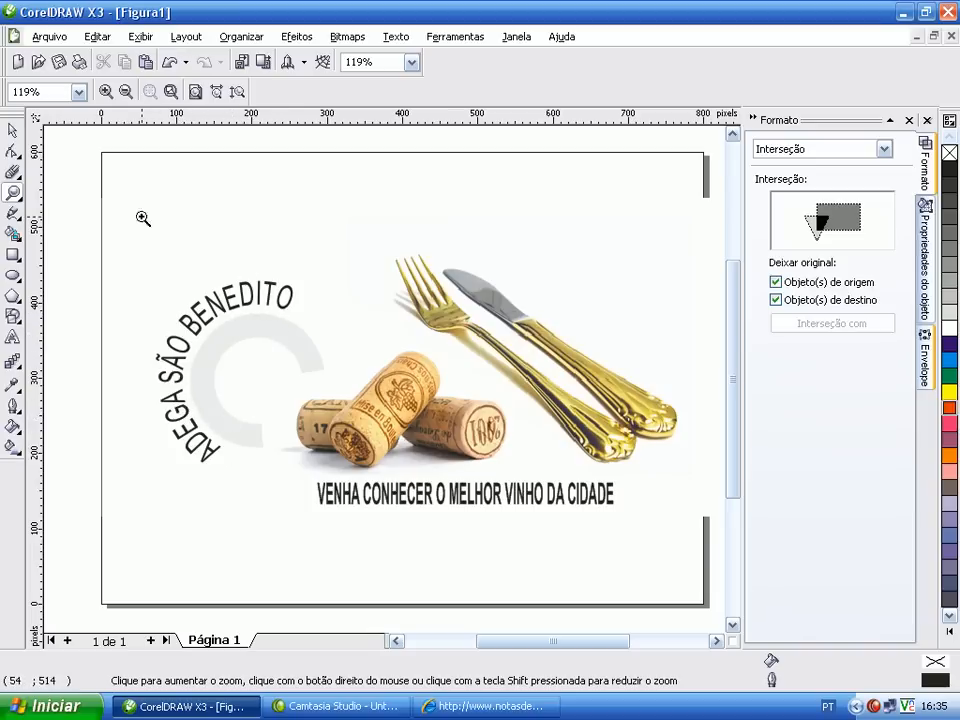
click(13, 131)
drag(90, 191, 681, 597)
key(Delete)
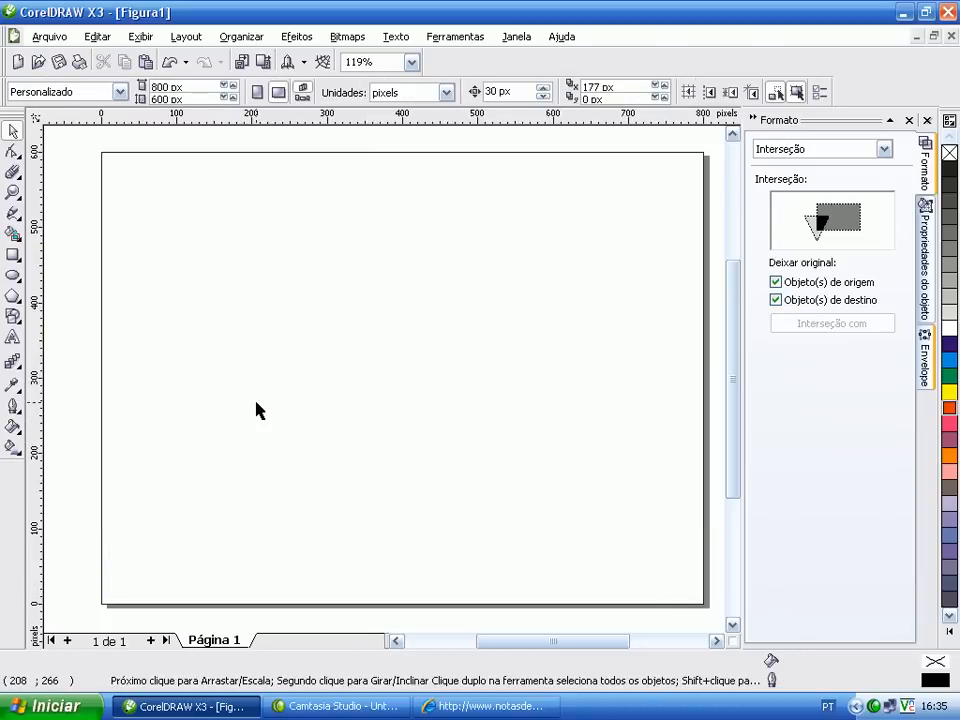
Draw a freehand wavy line rising across the page, about 622 px wide and 234 px high.
click(12, 213)
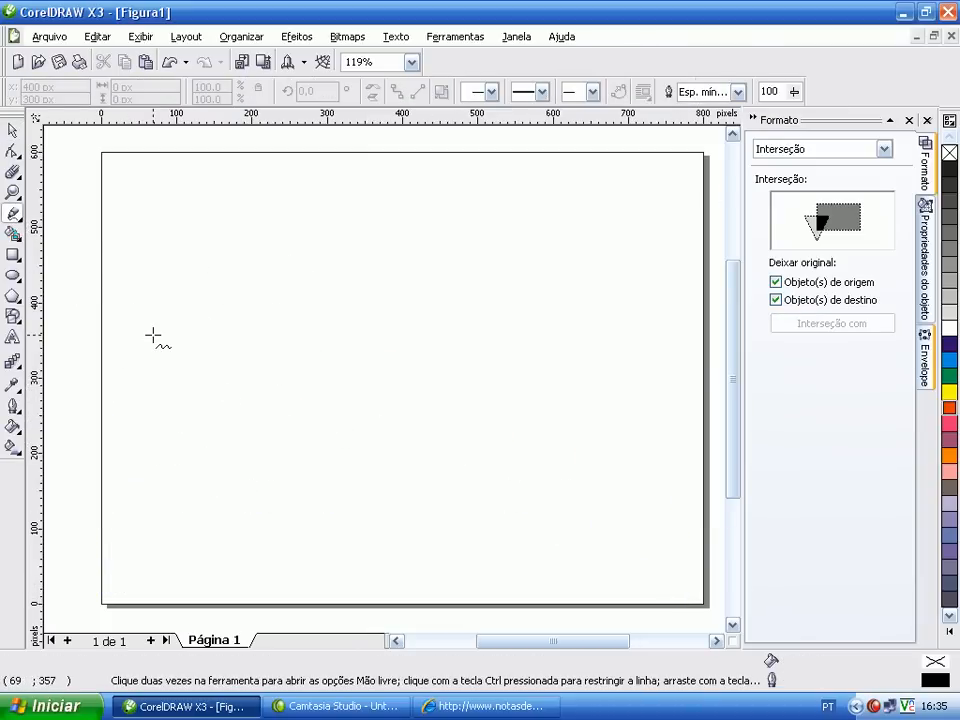
mouse_move(151, 467)
mouse_down()
mouse_move(183, 422)
mouse_move(343, 413)
mouse_move(386, 356)
mouse_move(443, 336)
mouse_move(507, 334)
mouse_move(618, 290)
mouse_up()
click(12, 131)
click(60, 250)
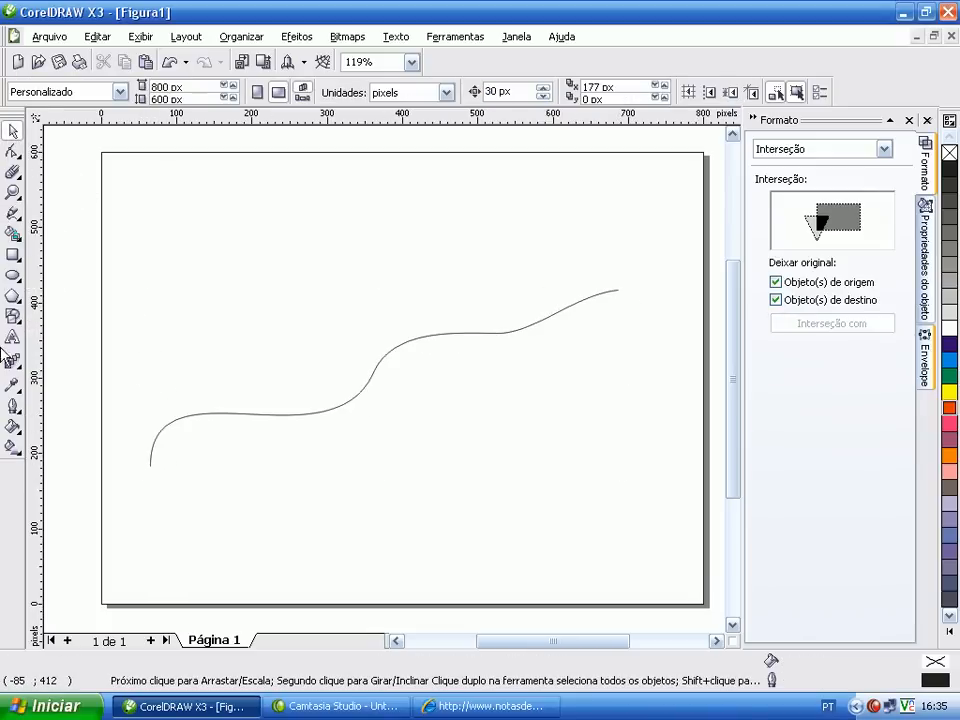
Start an artistic text line above the wavy line's left end, set to 8 pt Arial Narrow.
click(11, 340)
click(150, 380)
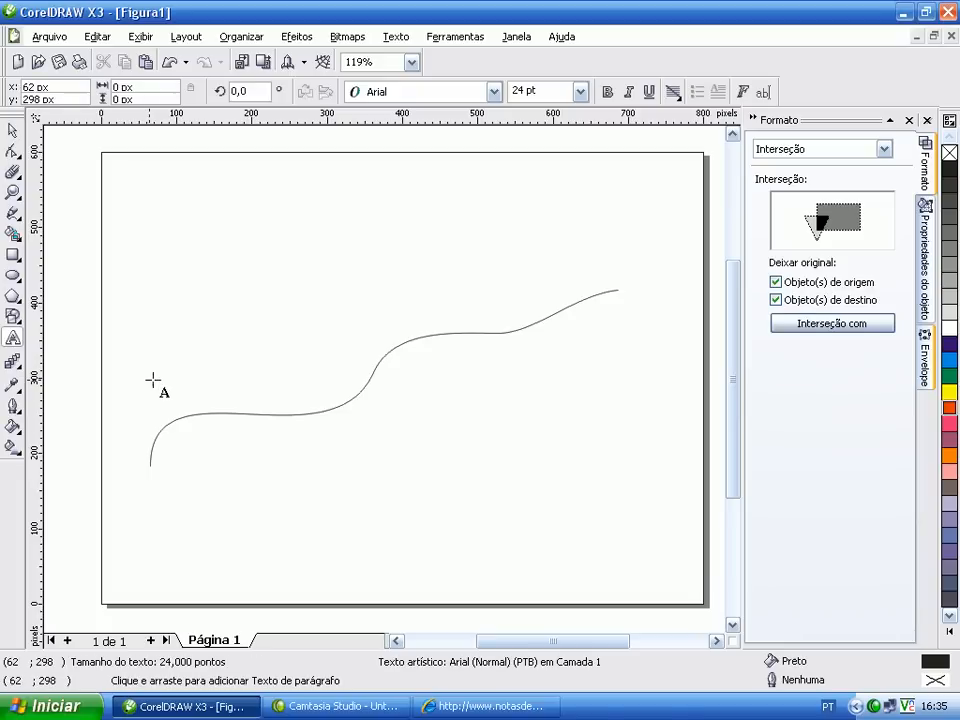
click(580, 92)
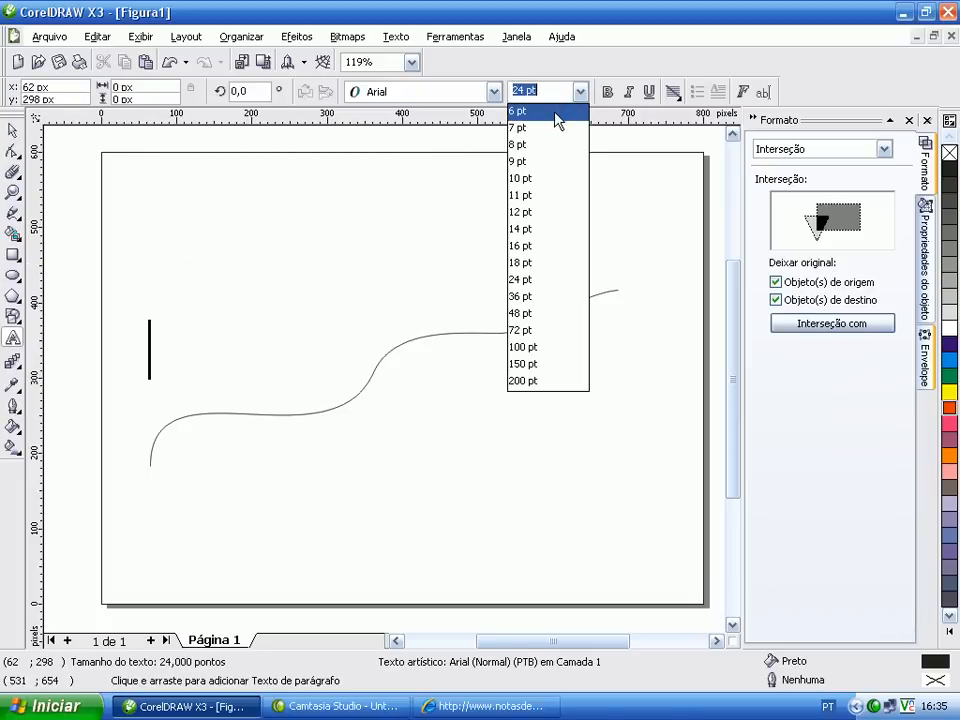
click(551, 146)
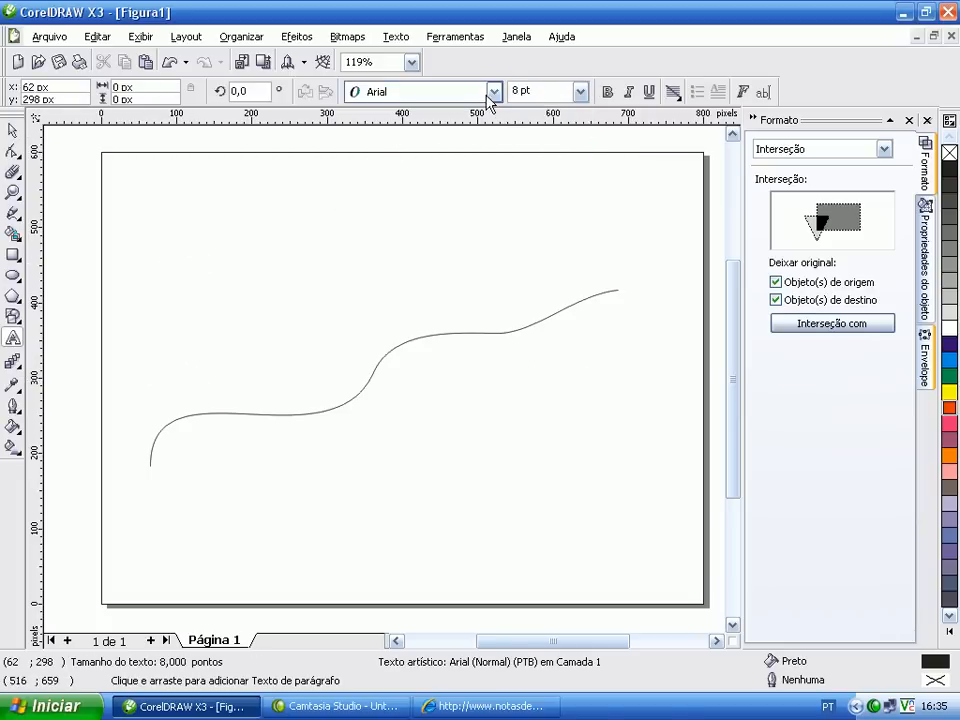
click(494, 91)
click(414, 114)
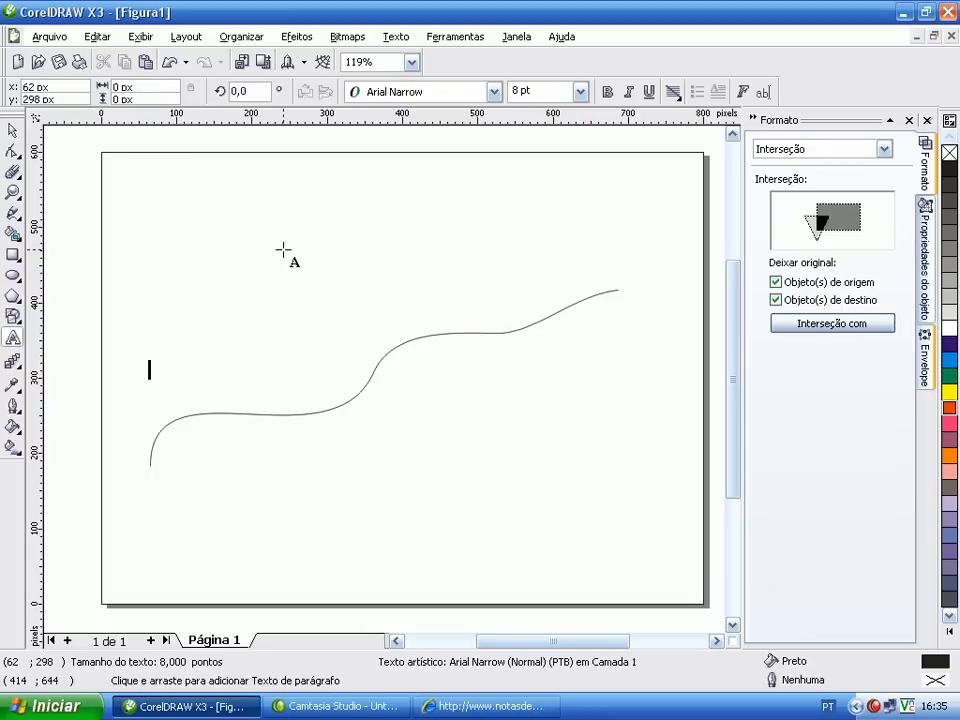
text(venha)
key(BackSpace)
key(BackSpace)
key(BackSpace)
key(BackSpace)
key(BackSpace)
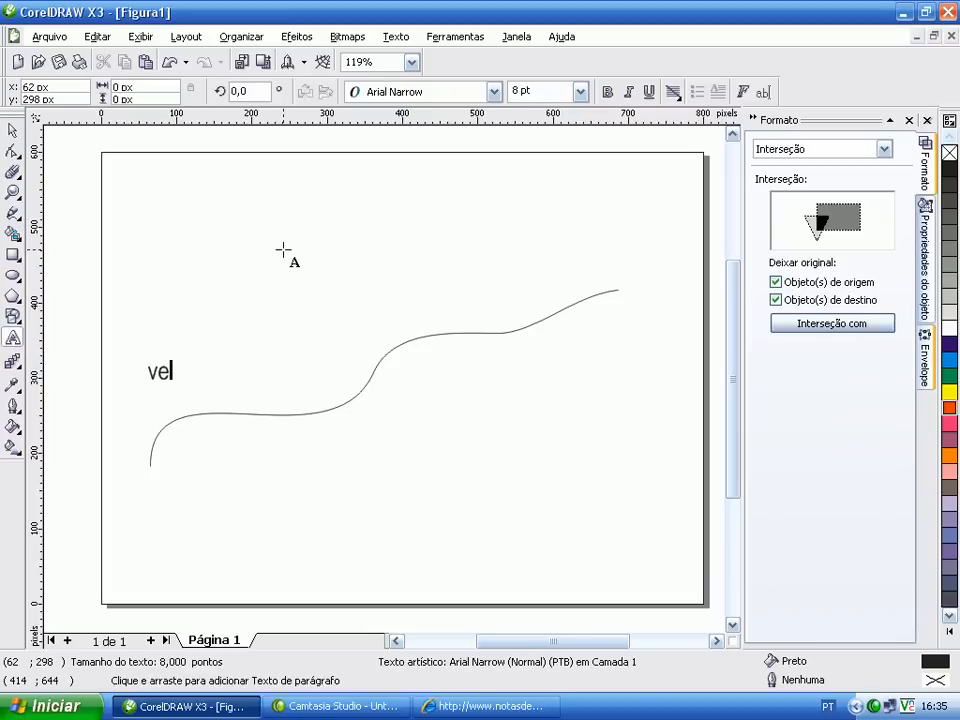
text(VE)
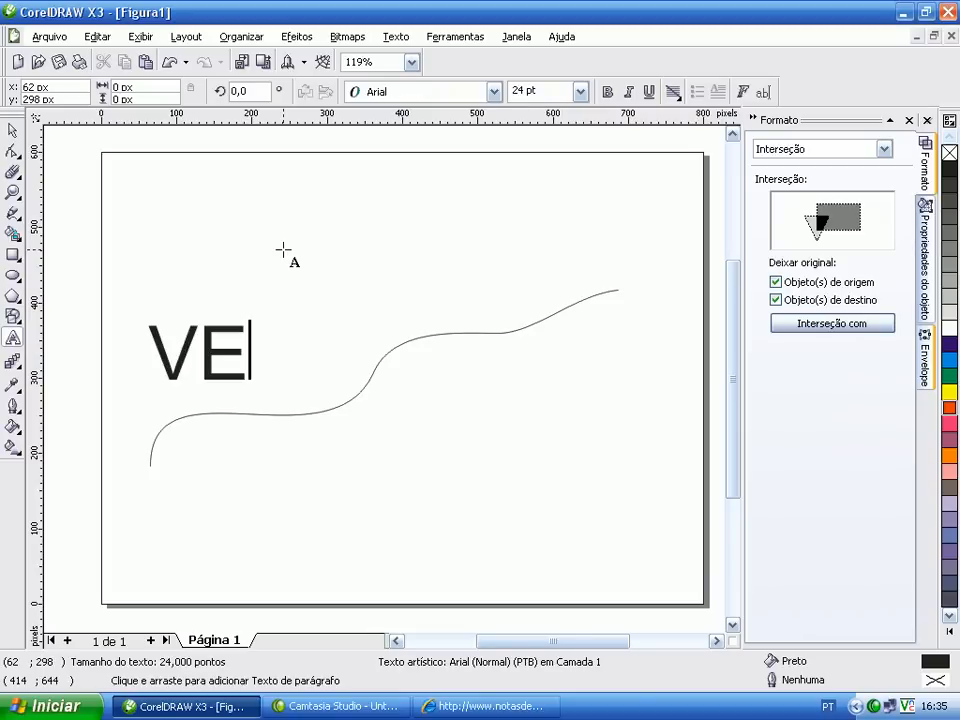
text(M)
key(BackSpace)
key(BackSpace)
key(BackSpace)
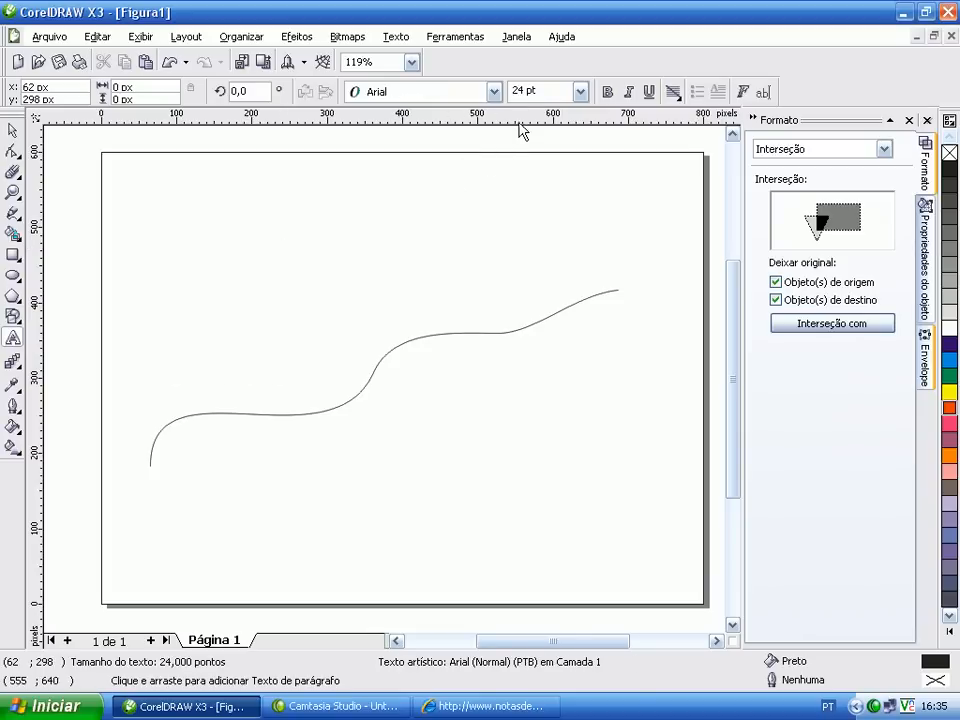
Set the text size to 8 pt and write "VENHA CONHECER O MELHOR VINHO" in Arial above the wavy line.
click(579, 91)
click(549, 144)
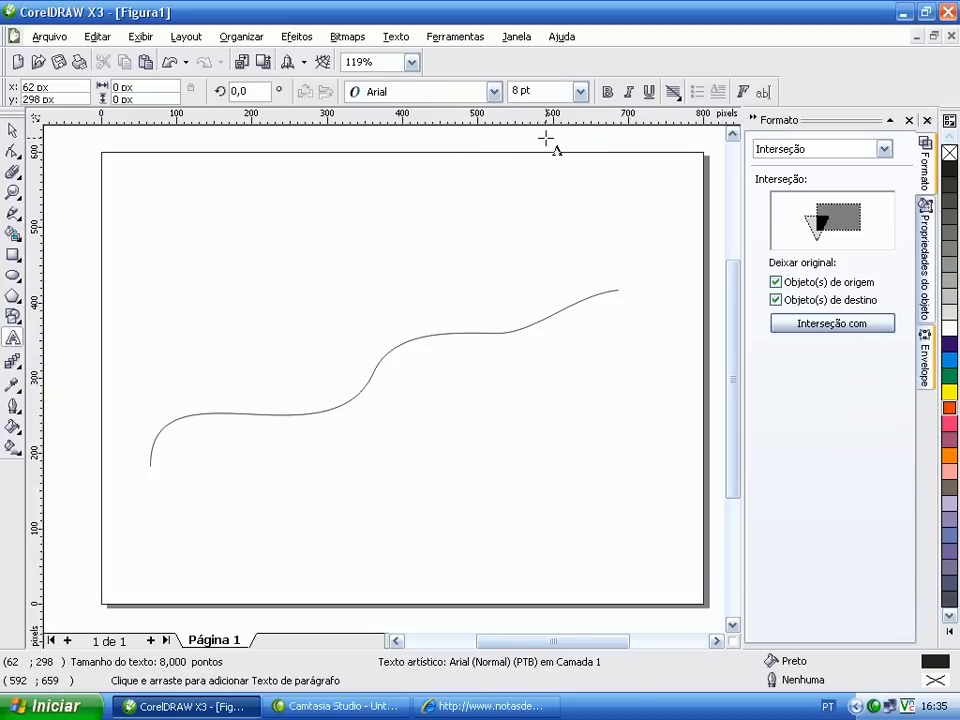
text(VENHA CONEC)
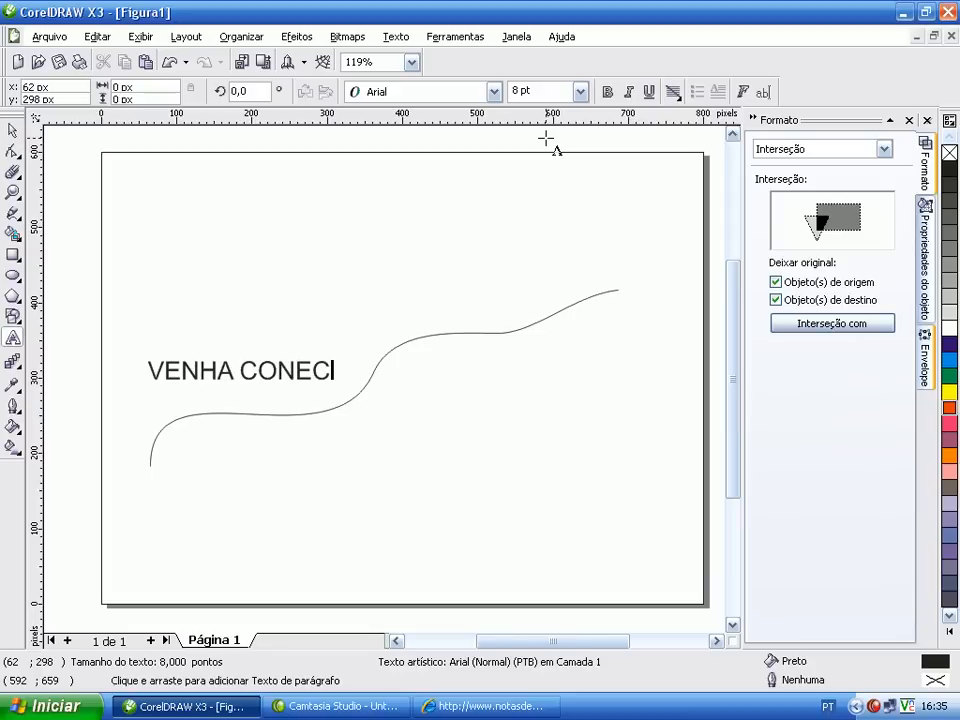
key(BackSpace)
key(BackSpace)
text(HECER O )
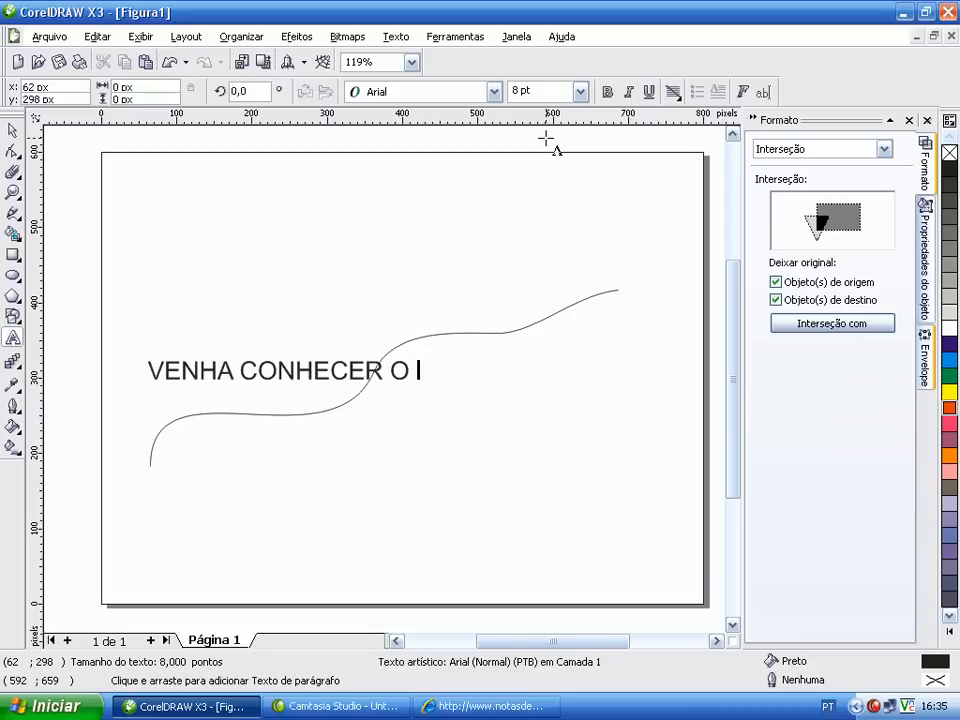
text(MELHOR VINHO)
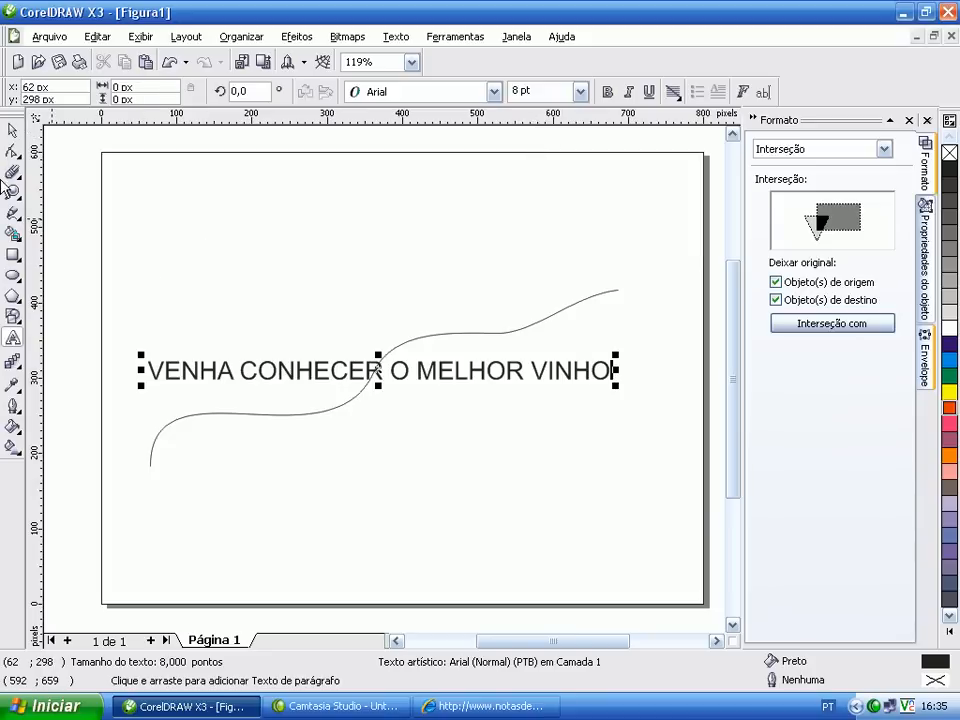
click(12, 130)
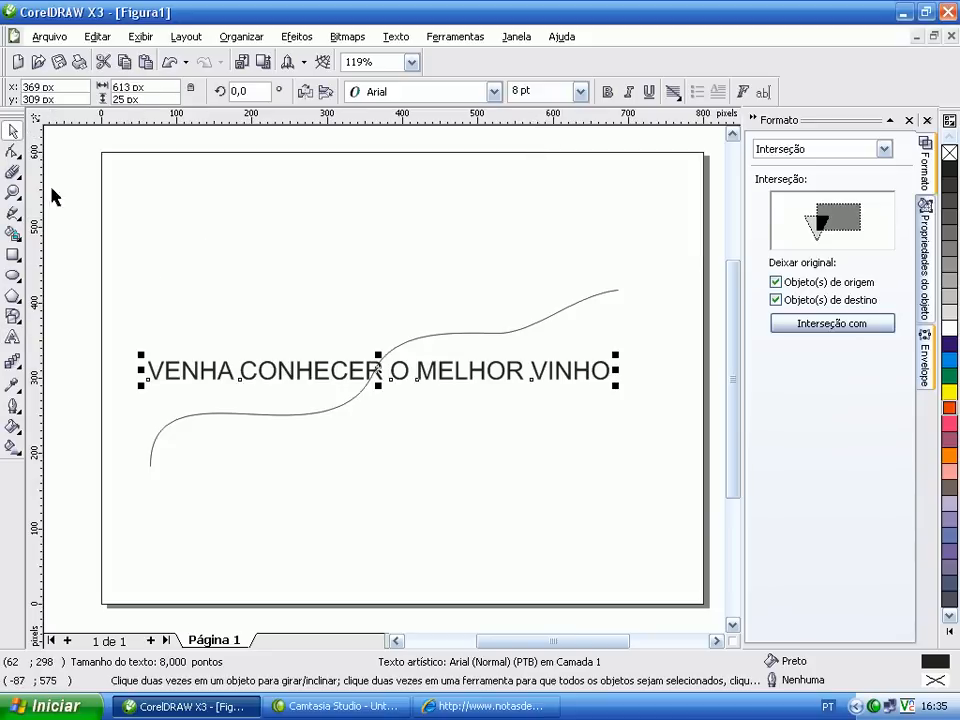
Fit the "VENHA CONHECER O MELHOR VINHO" text to the wavy line, starting near its lower left bend.
click(397, 37)
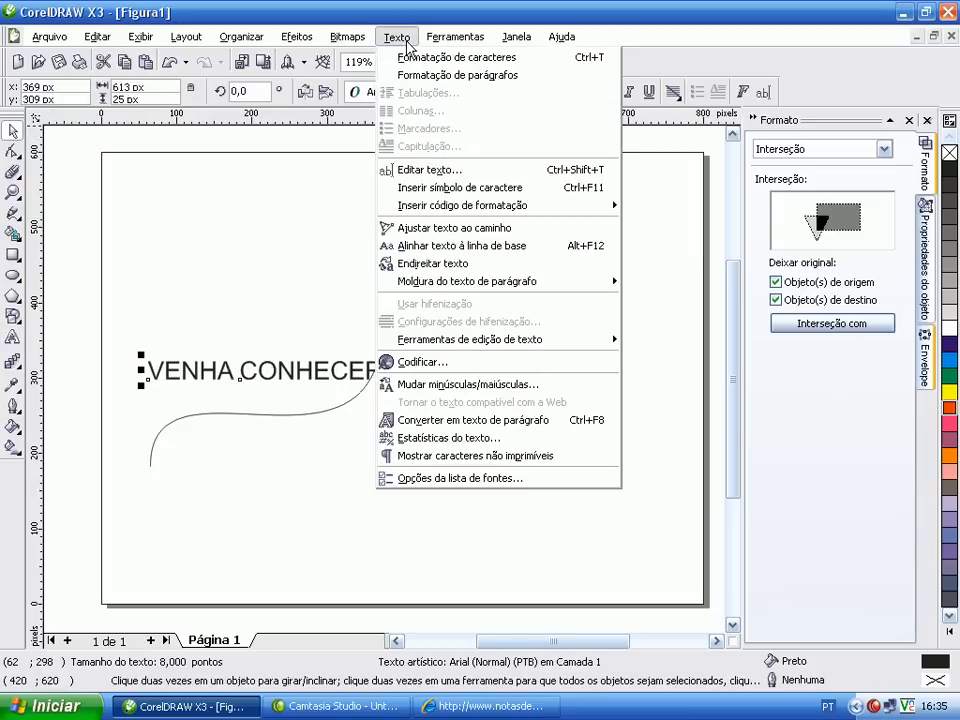
click(452, 230)
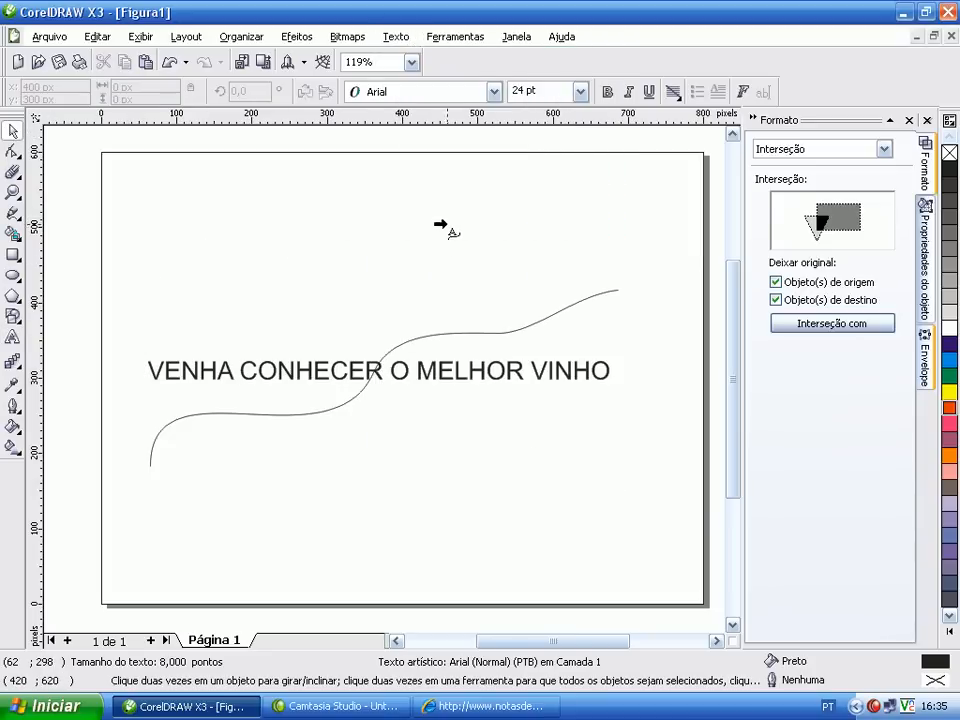
click(158, 424)
click(224, 476)
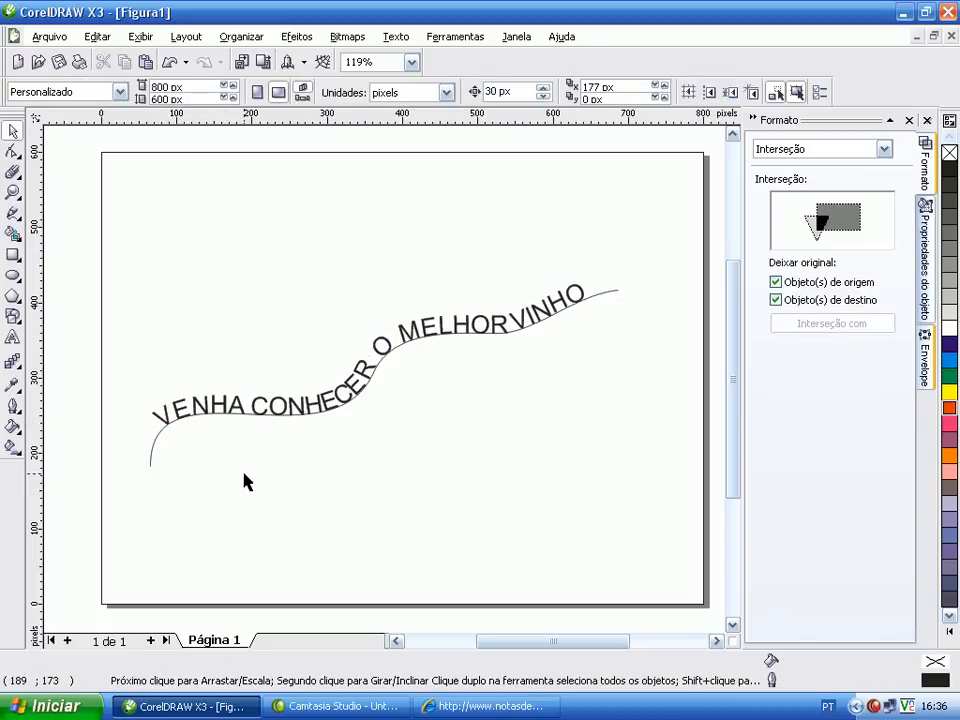
Convert the "VENHA CONHECER O MELHOR VINHO" text on the wavy line to curves.
click(150, 460)
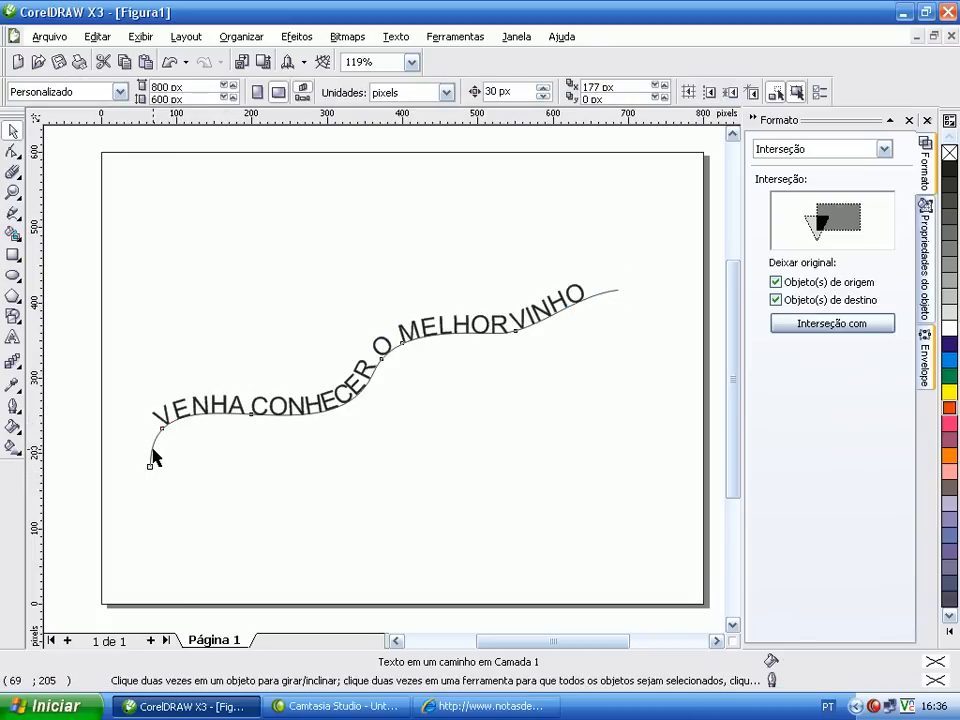
right_click(153, 450)
click(98, 446)
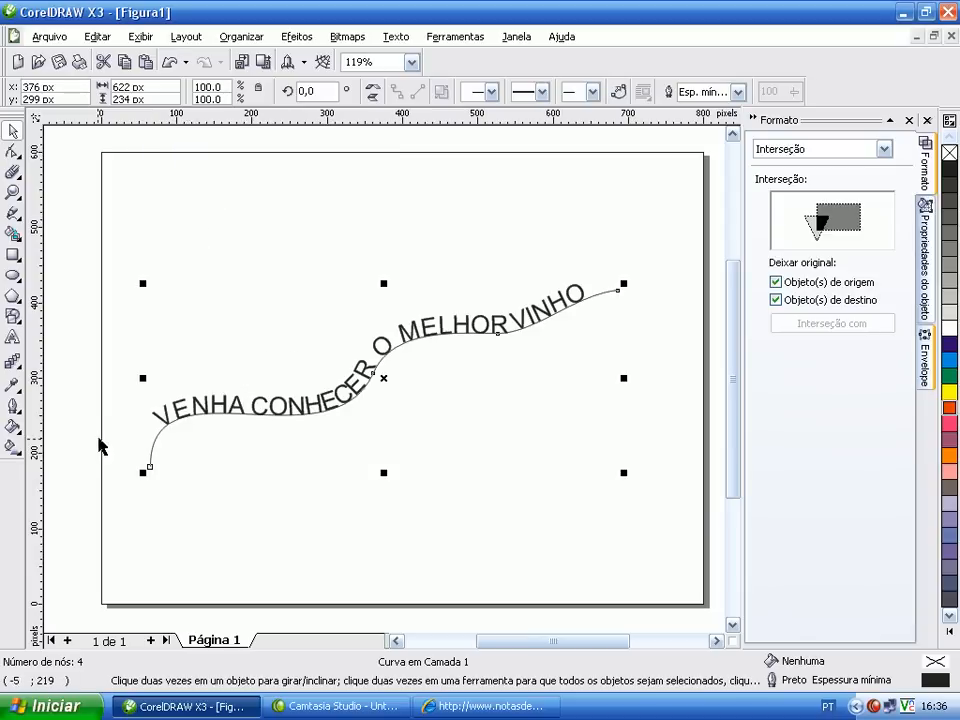
right_click(200, 411)
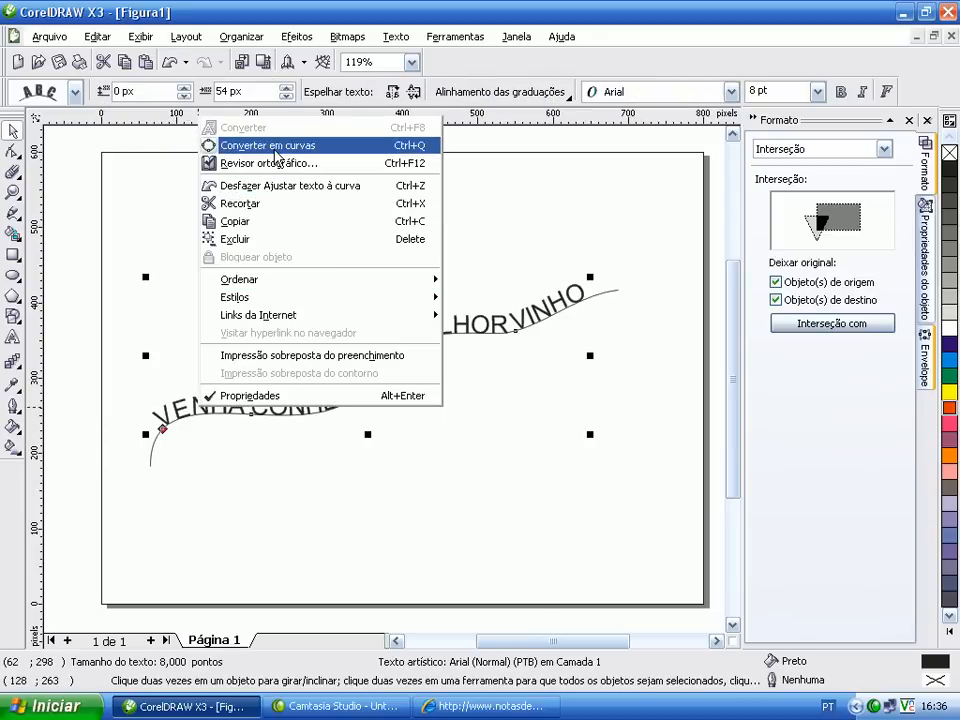
click(272, 147)
click(276, 157)
Try to break the converted "VENHA CONHECER O MELHOR VINHO" curve apart, and undo the separation.
right_click(167, 407)
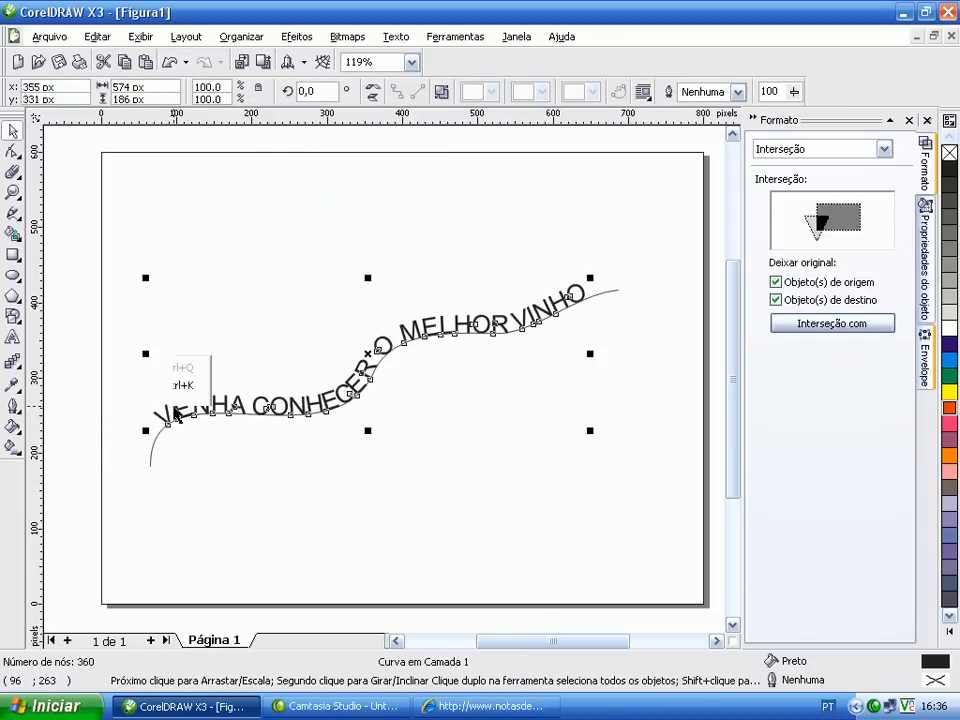
click(252, 109)
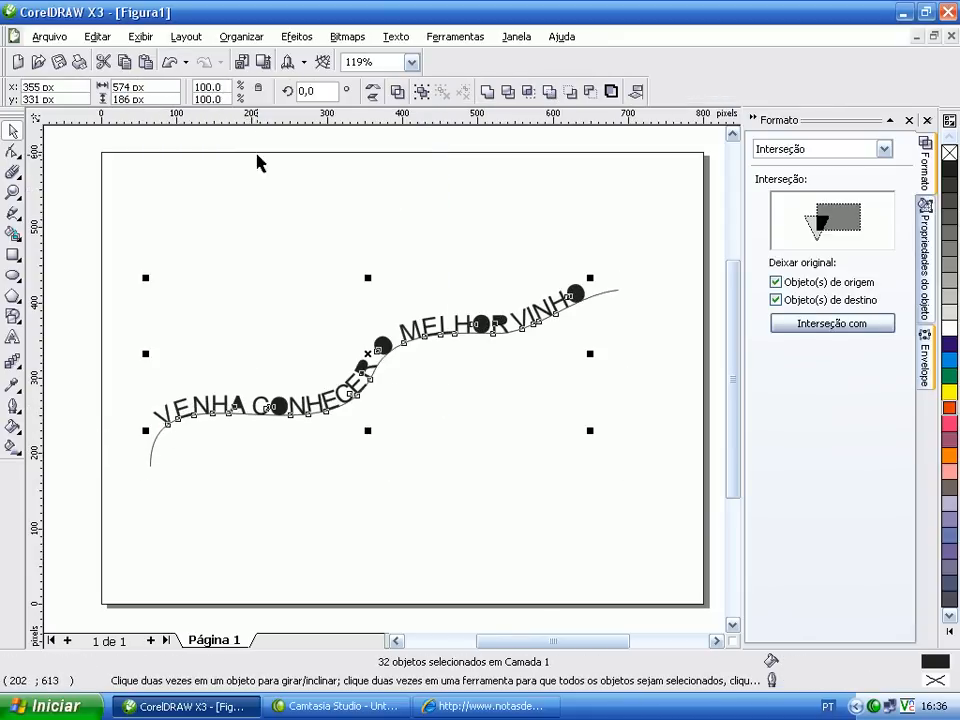
click(309, 502)
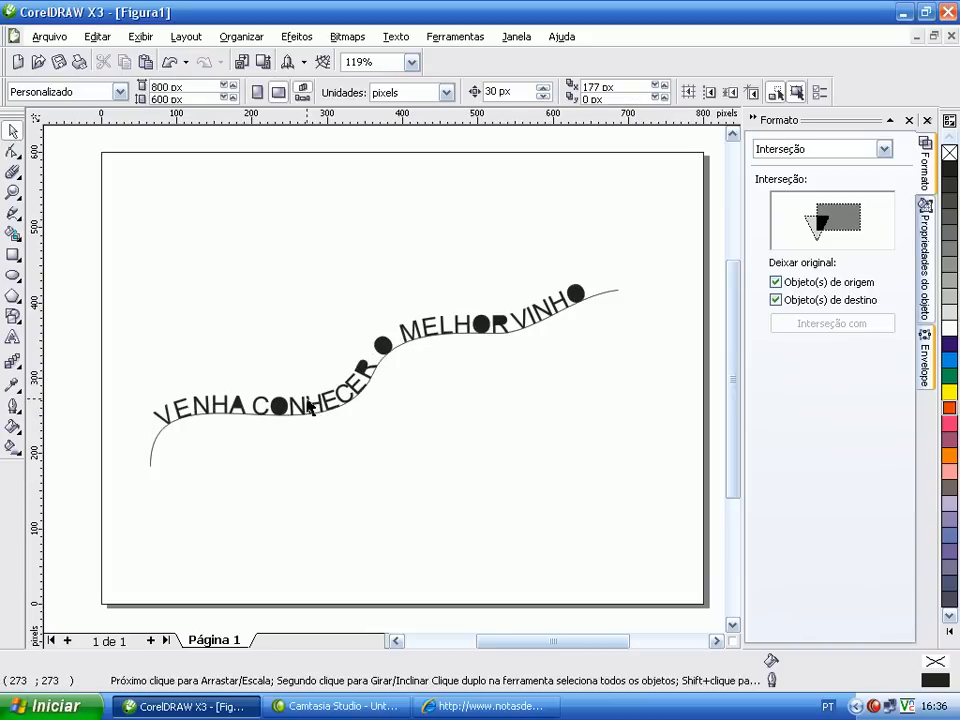
key(ctrl+z)
Delete the wavy guide line and move the wavy lettering up by about 98 px.
click(239, 504)
click(151, 465)
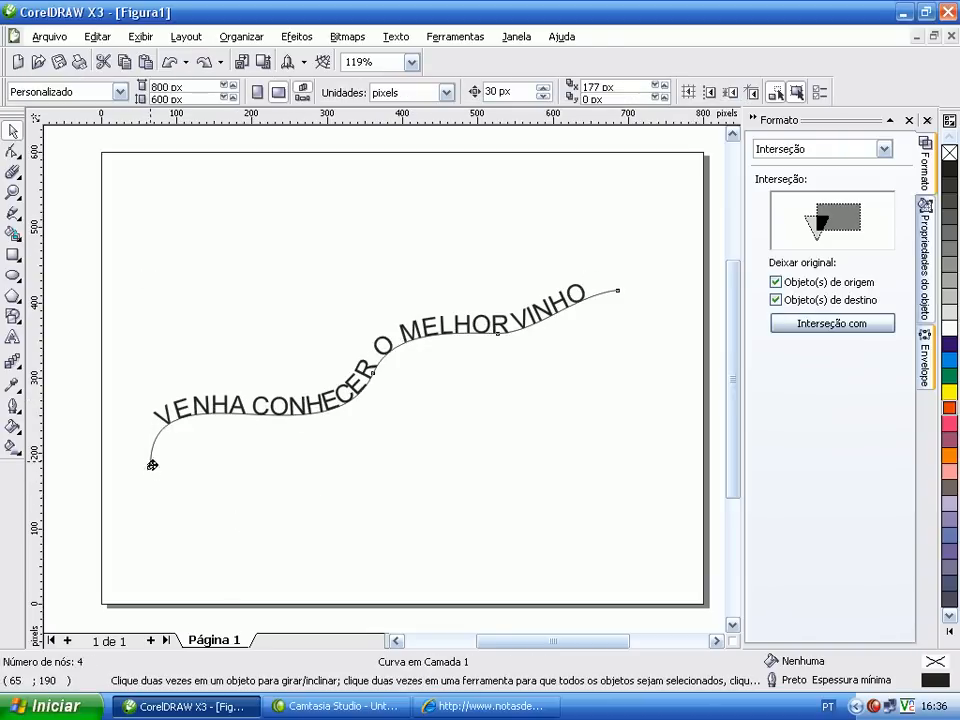
drag(151, 465, 190, 522)
key(Delete)
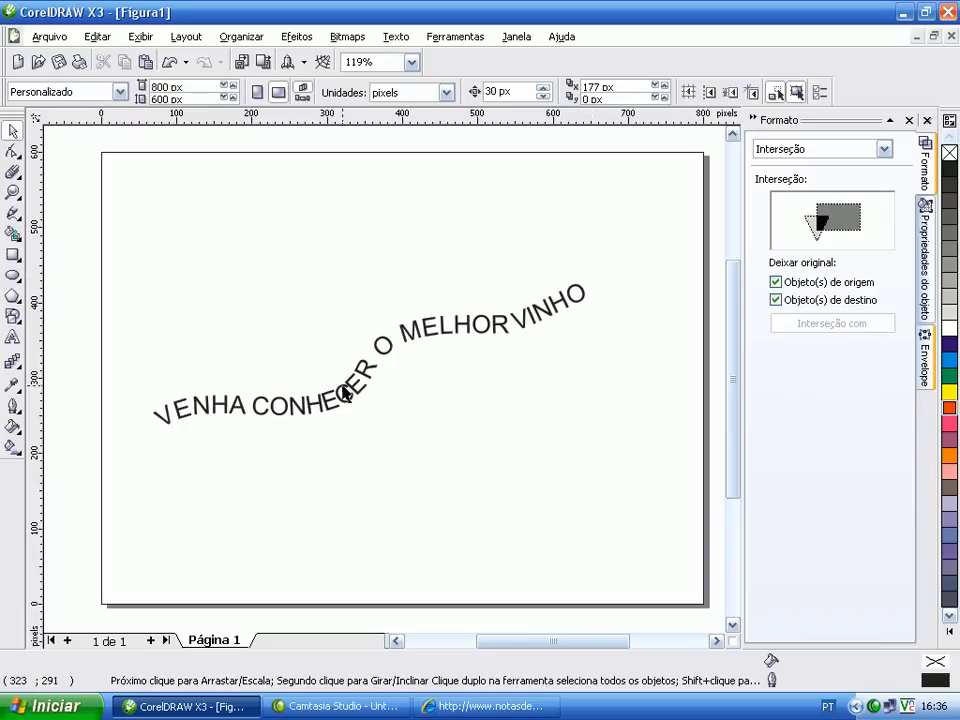
drag(325, 403, 324, 332)
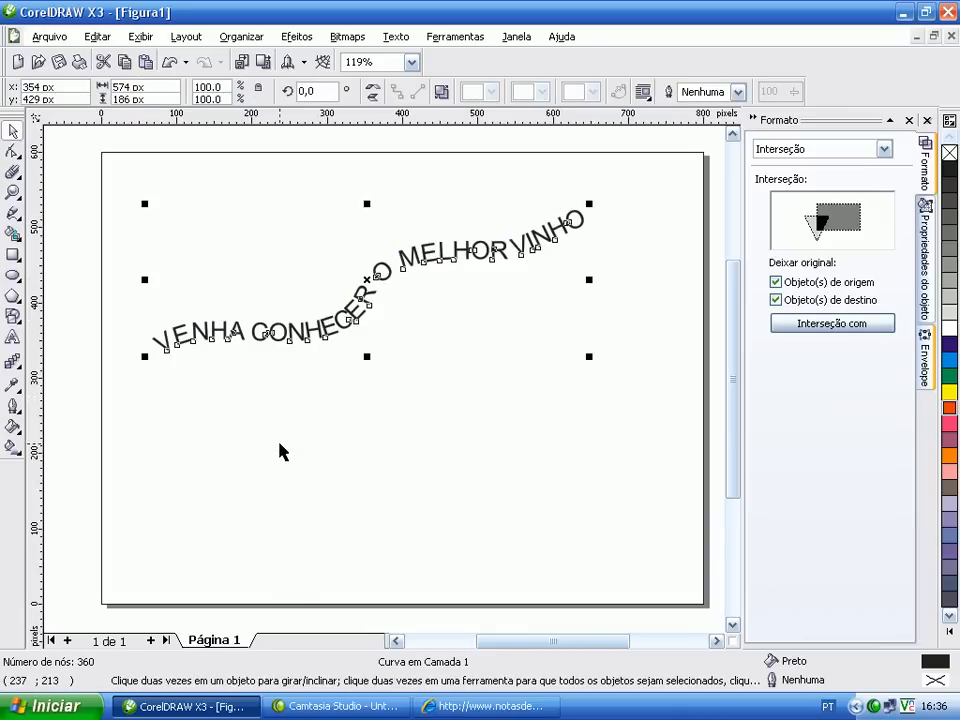